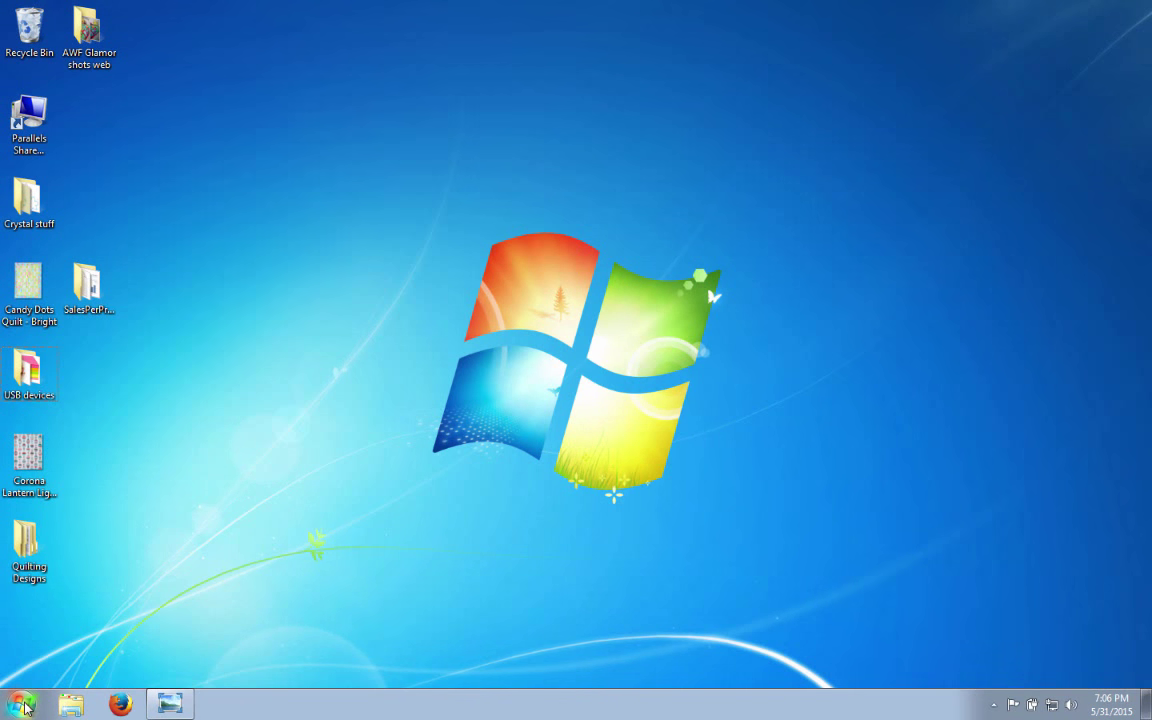
Go to Computer and open the Edge-to-Edge Book (R:) CD drive
{"action": "left_click", "coordinate": [24, 705]}
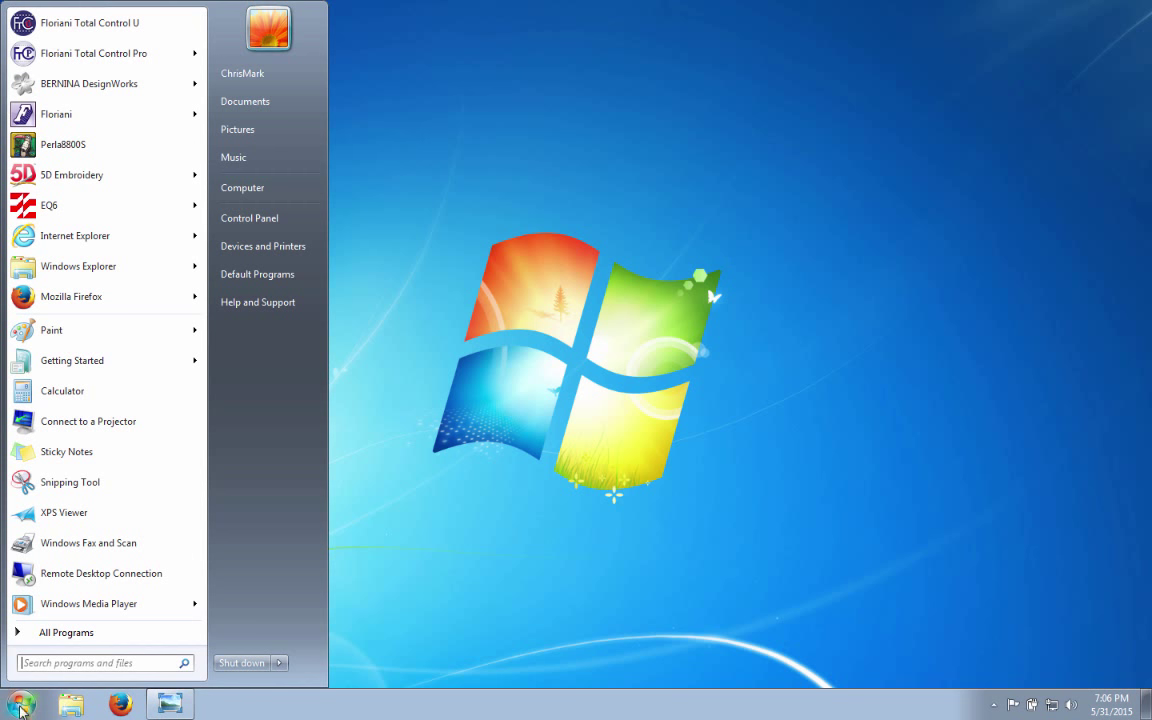
{"action": "left_click", "coordinate": [277, 194]}
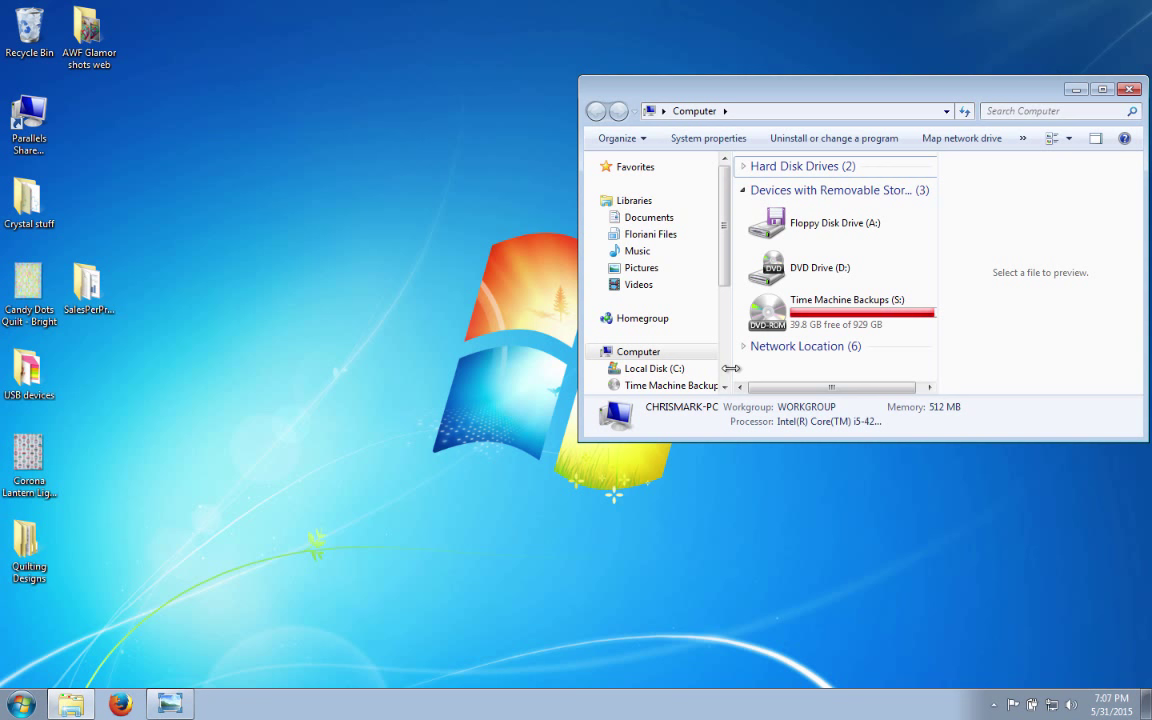
{"action": "left_click", "coordinate": [724, 388]}
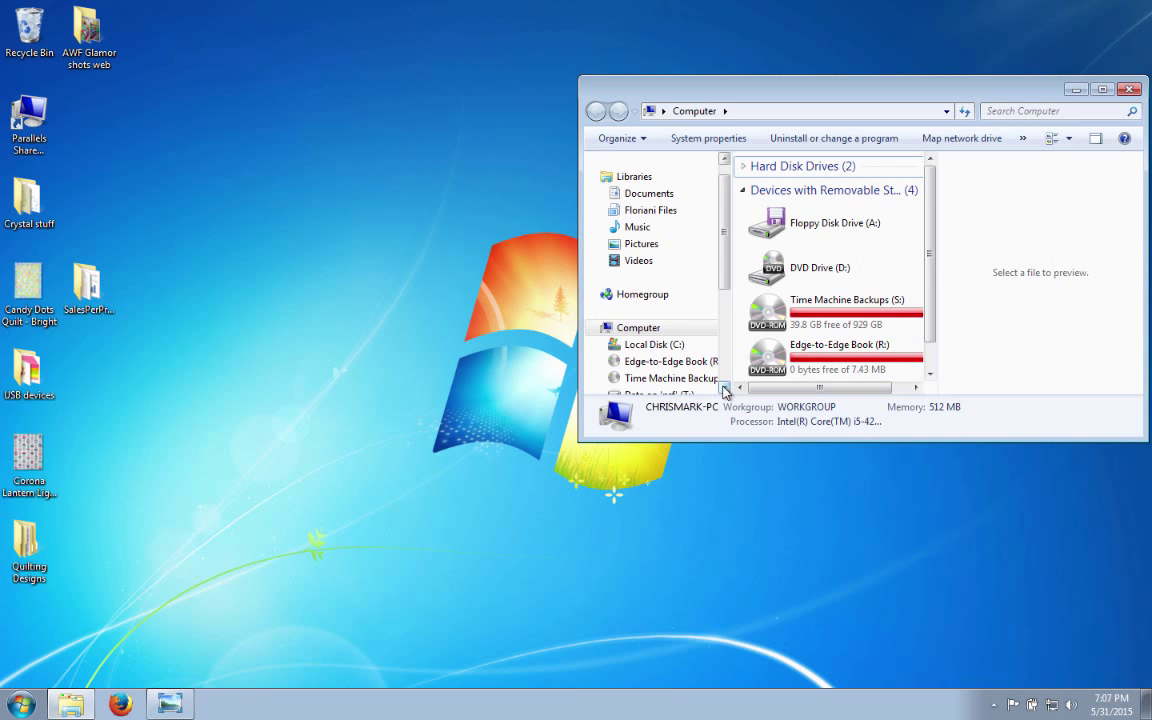
{"action": "left_click", "coordinate": [672, 361]}
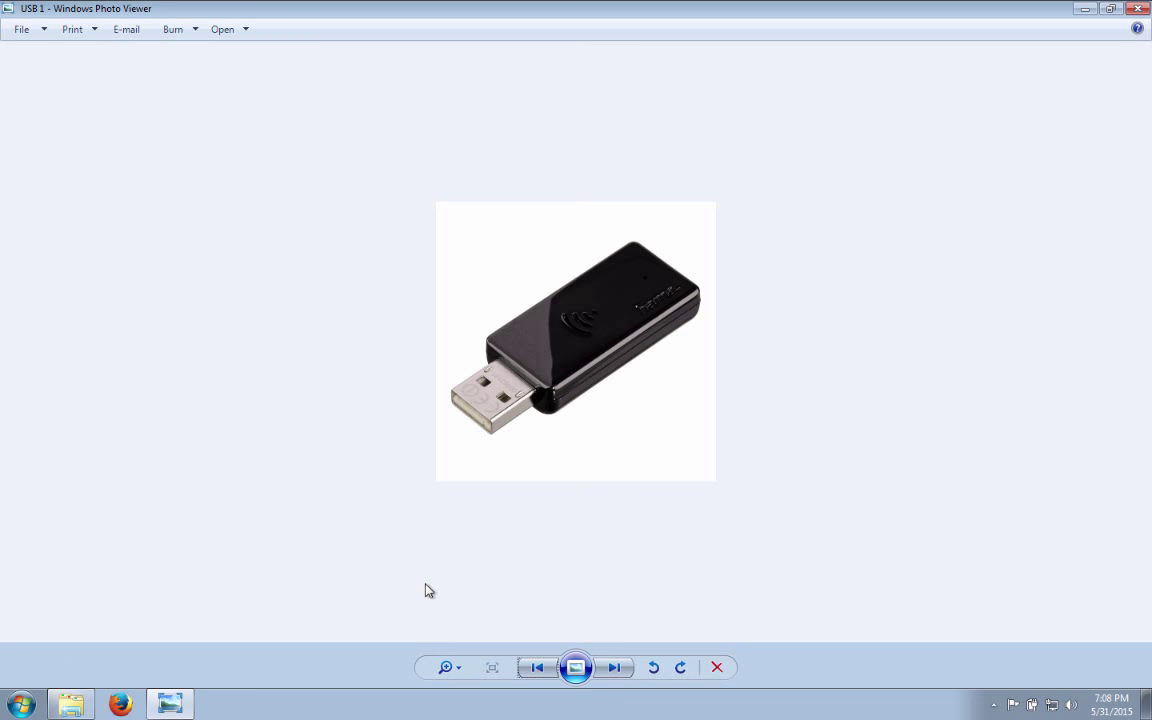
Step through the USB photos, from swivel drive to USB 7 Bear, then minimize Photo Viewer
{"action": "left_click", "coordinate": [616, 668]}
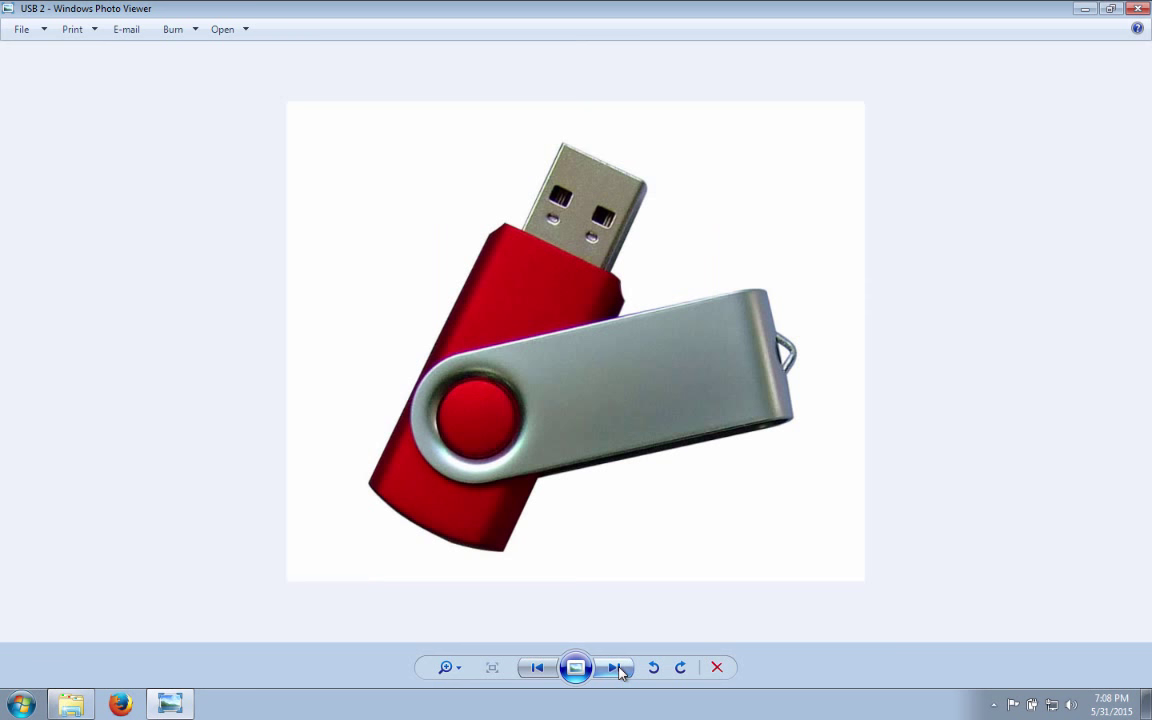
{"action": "left_click", "coordinate": [616, 668]}
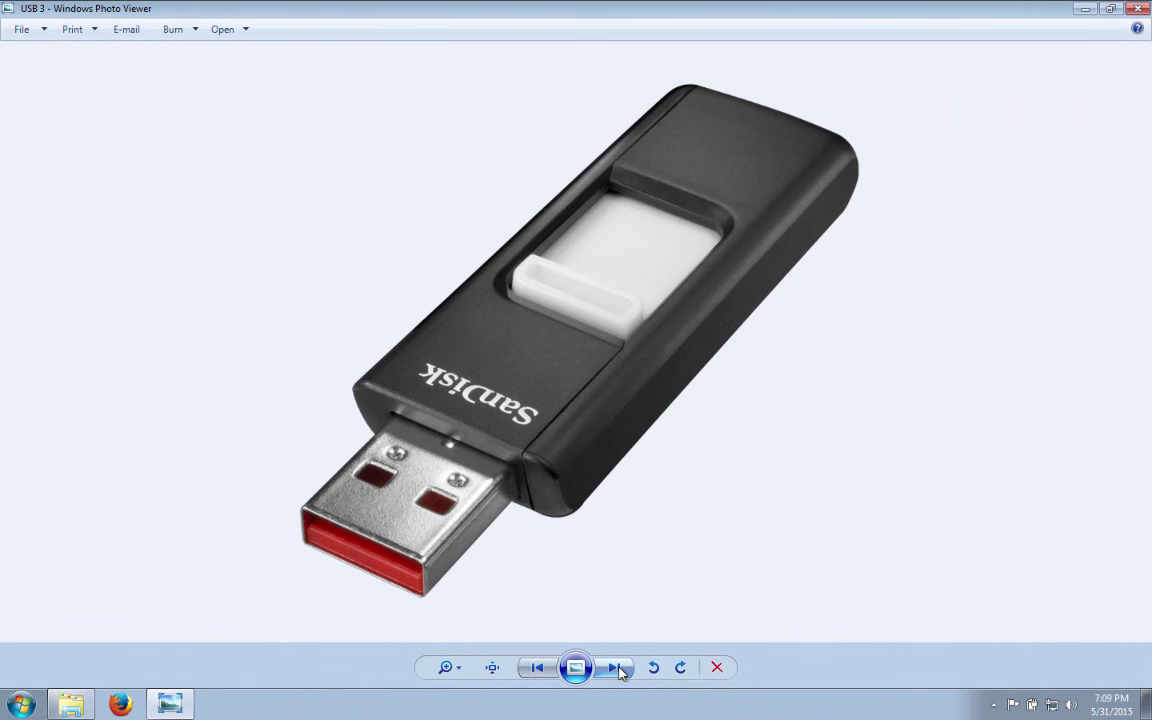
{"action": "left_click", "coordinate": [616, 668]}
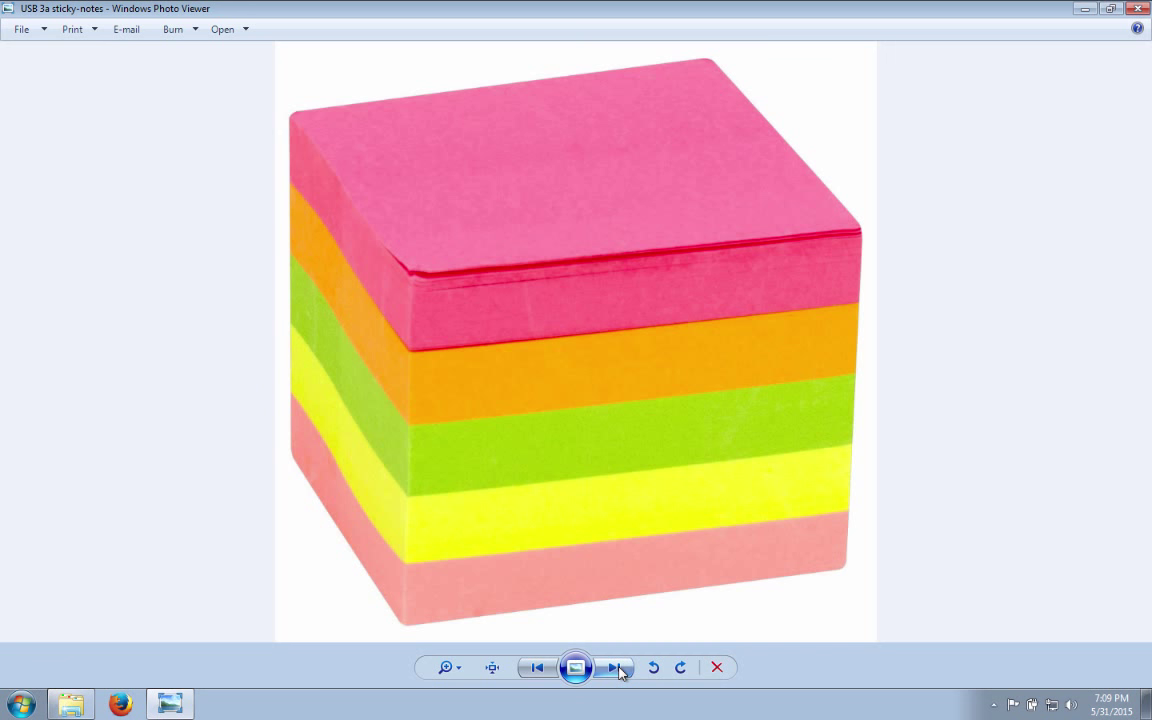
{"action": "left_click", "coordinate": [537, 668]}
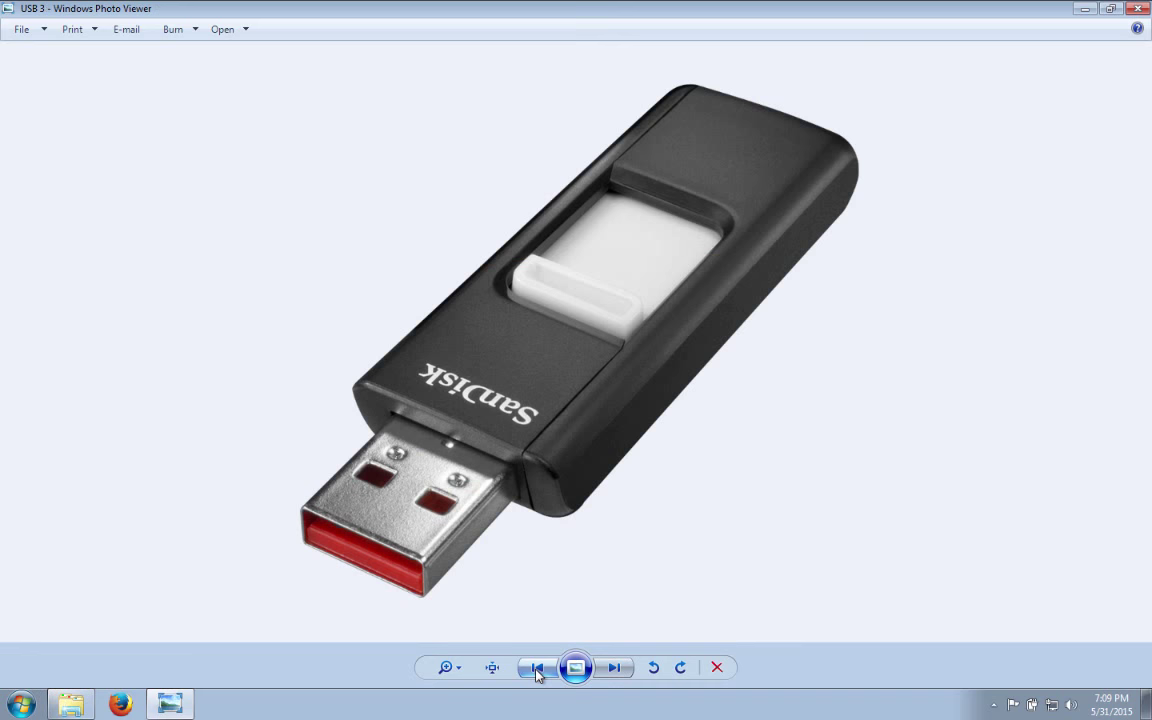
{"action": "left_click", "coordinate": [617, 668]}
{"action": "left_click", "coordinate": [617, 668]}
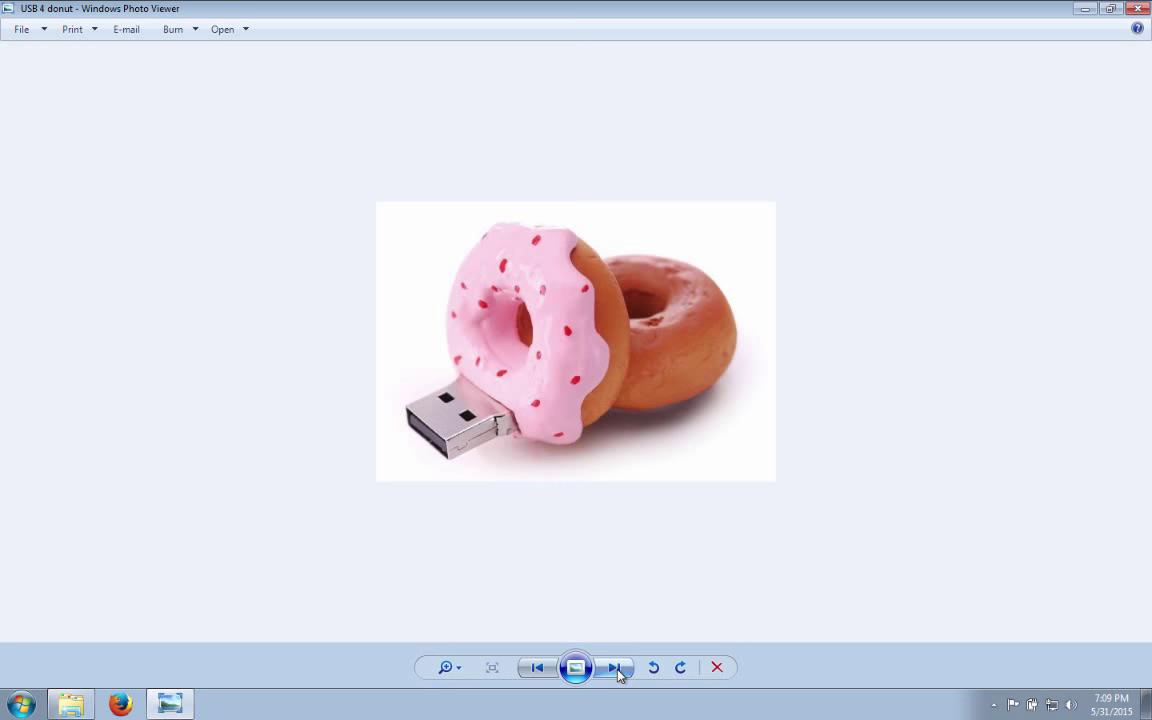
{"action": "left_click", "coordinate": [617, 668]}
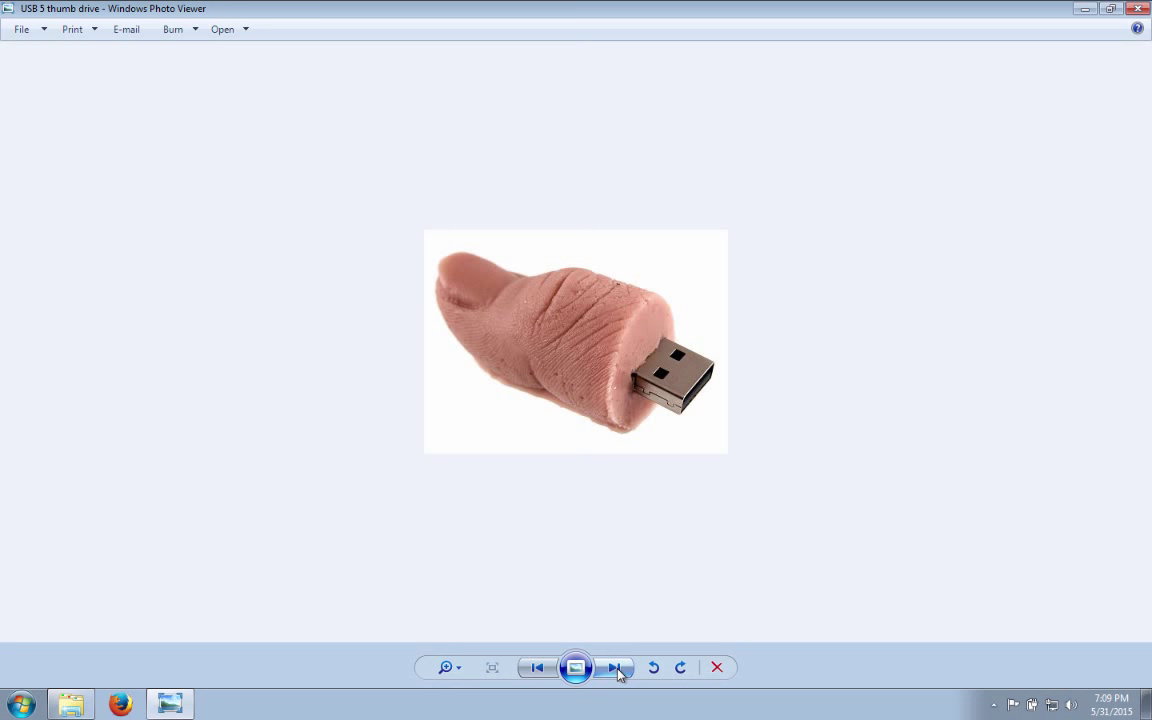
{"action": "left_click", "coordinate": [617, 668]}
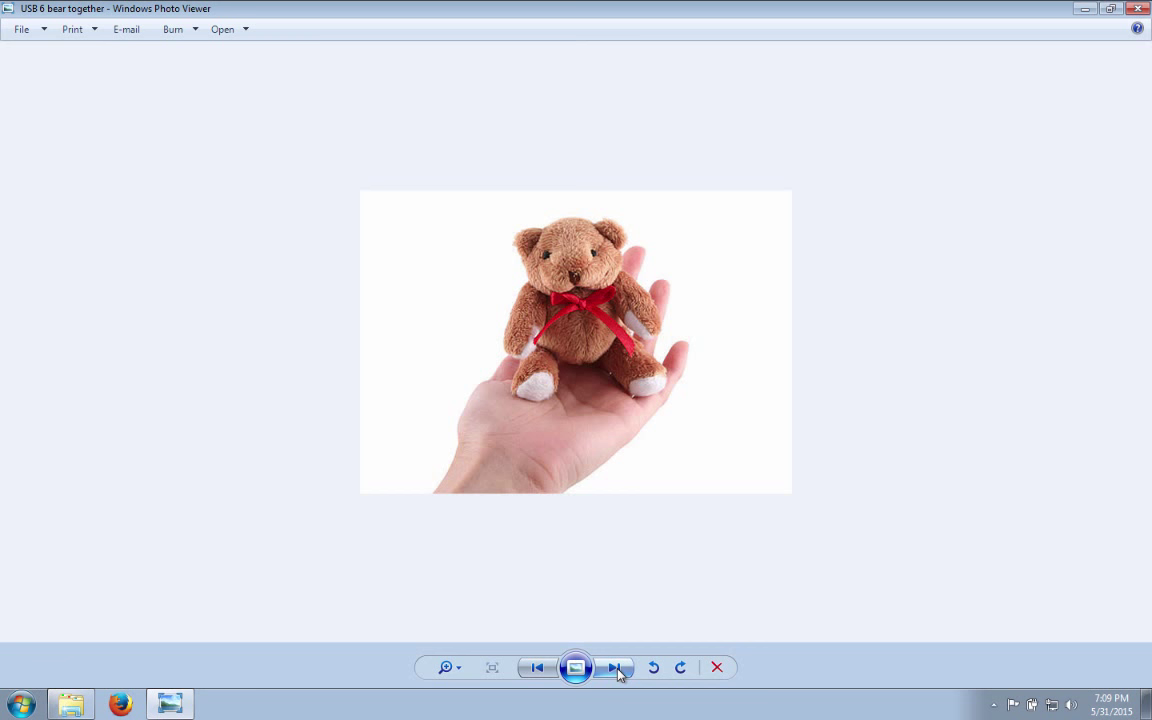
{"action": "left_click", "coordinate": [617, 668]}
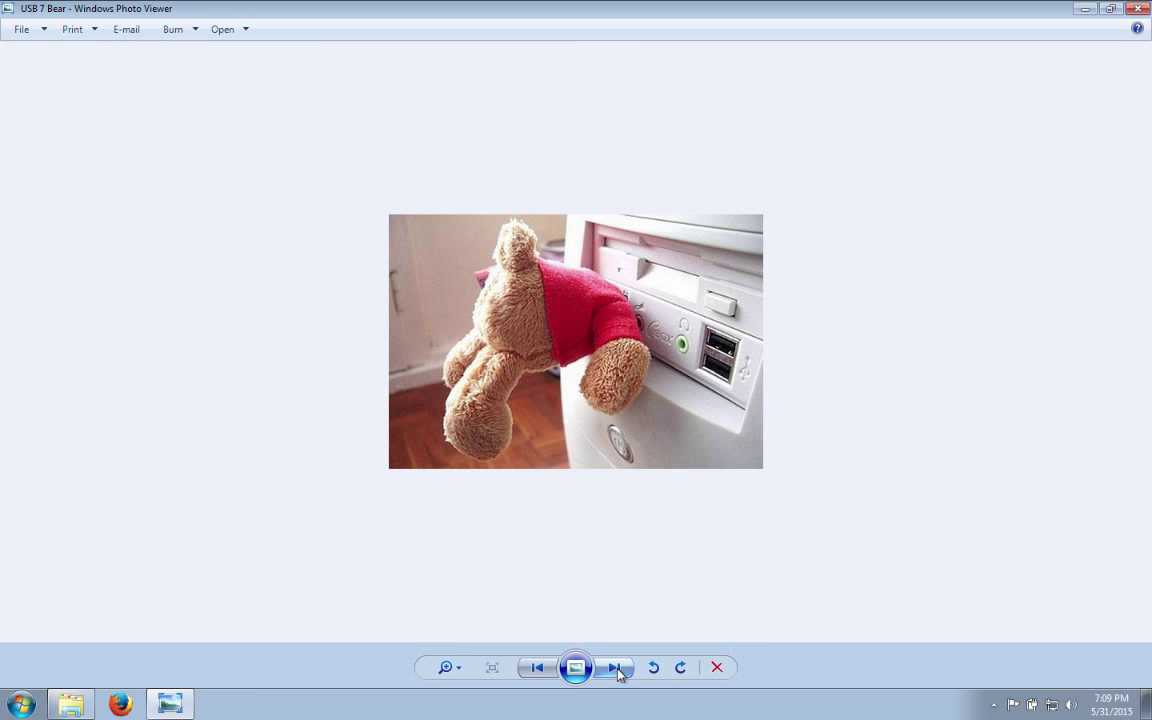
{"action": "left_click", "coordinate": [1086, 10]}
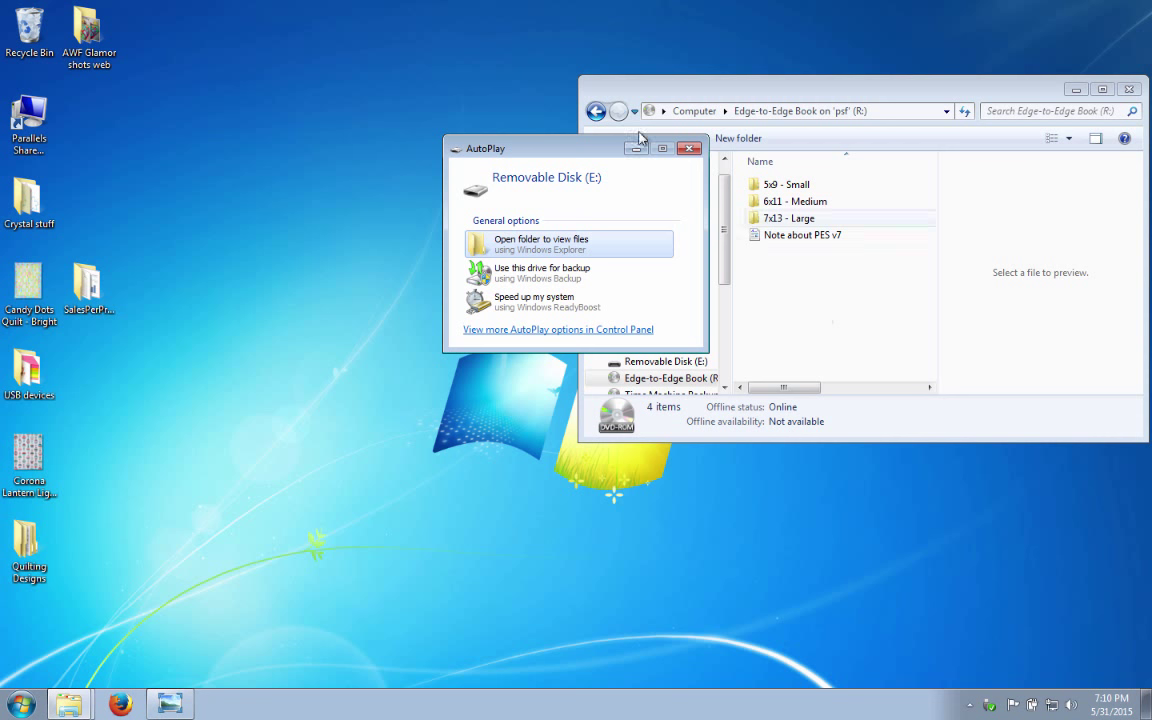
Move the AutoPlay prompt aside and open Removable Disk (E:) to view its files
{"action": "left_click_drag", "start_coordinate": [584, 149], "coordinate": [413, 108]}
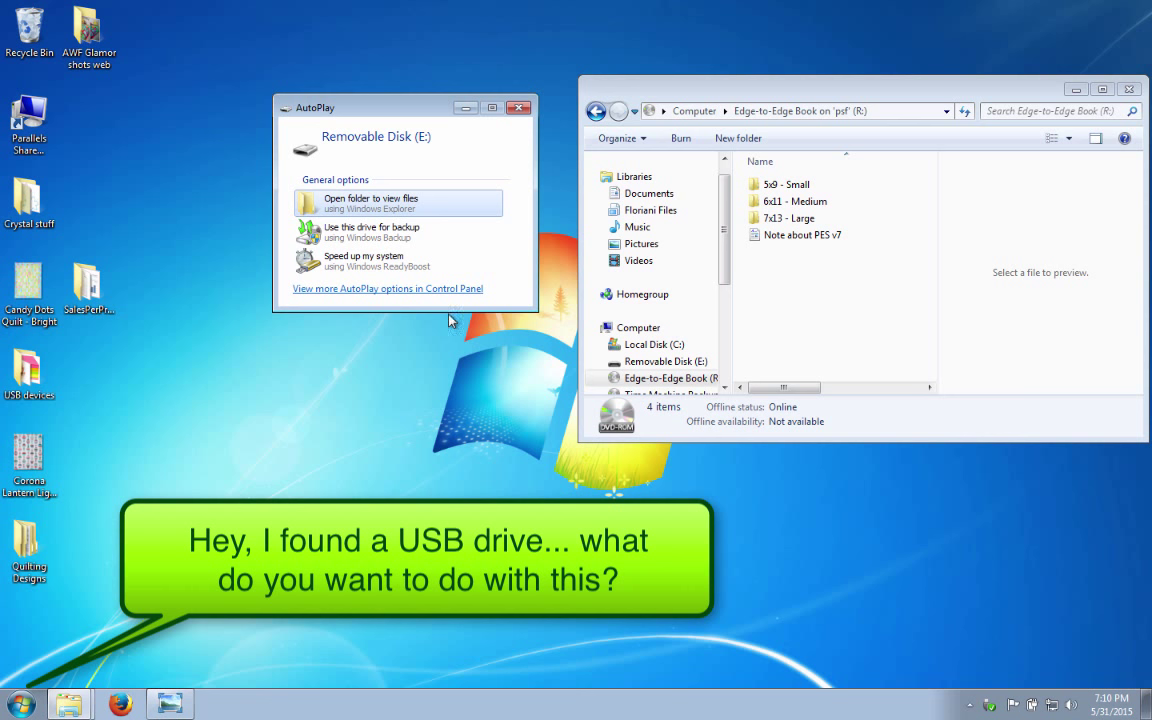
{"action": "left_click", "coordinate": [405, 204]}
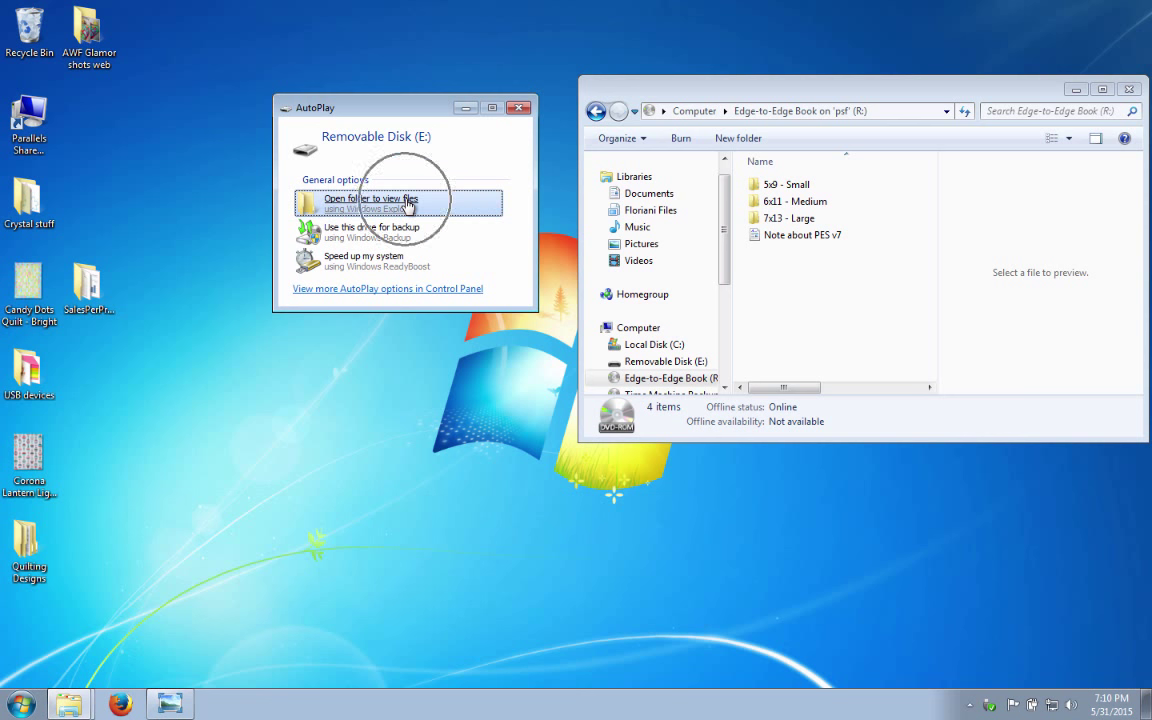
{"action": "left_click", "coordinate": [445, 206]}
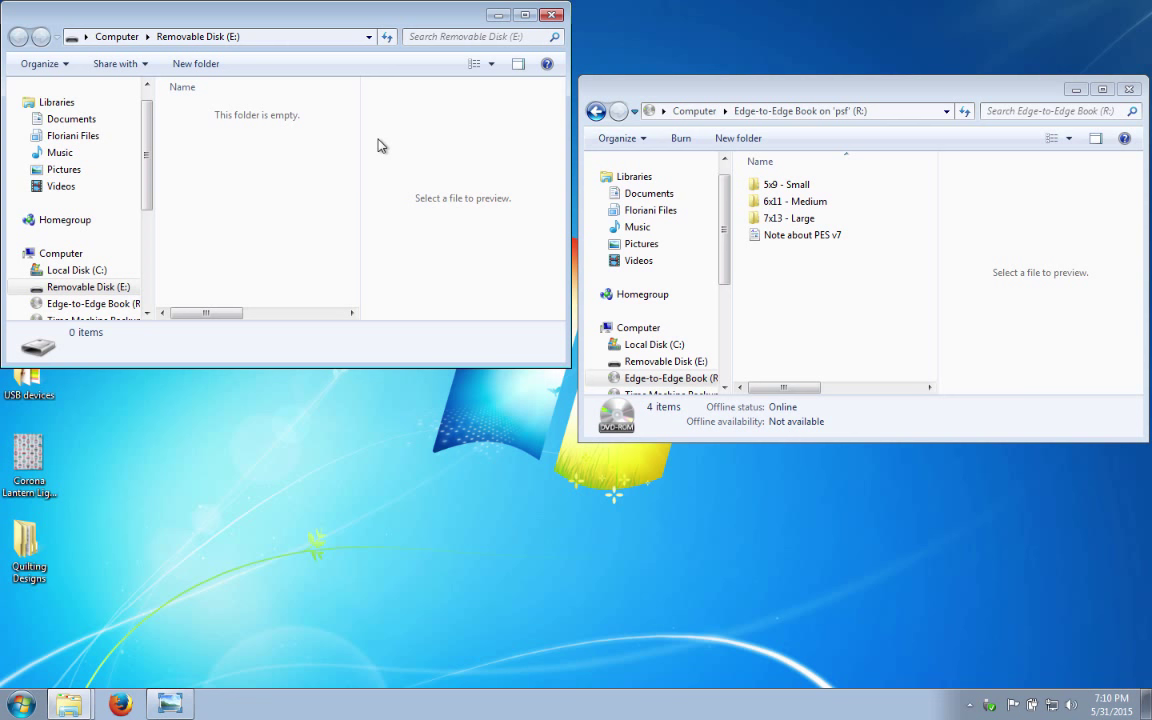
Place the USB drive window left of the CD window and select the 7x13 - Large folder
{"action": "left_click_drag", "start_coordinate": [385, 24], "coordinate": [385, 99]}
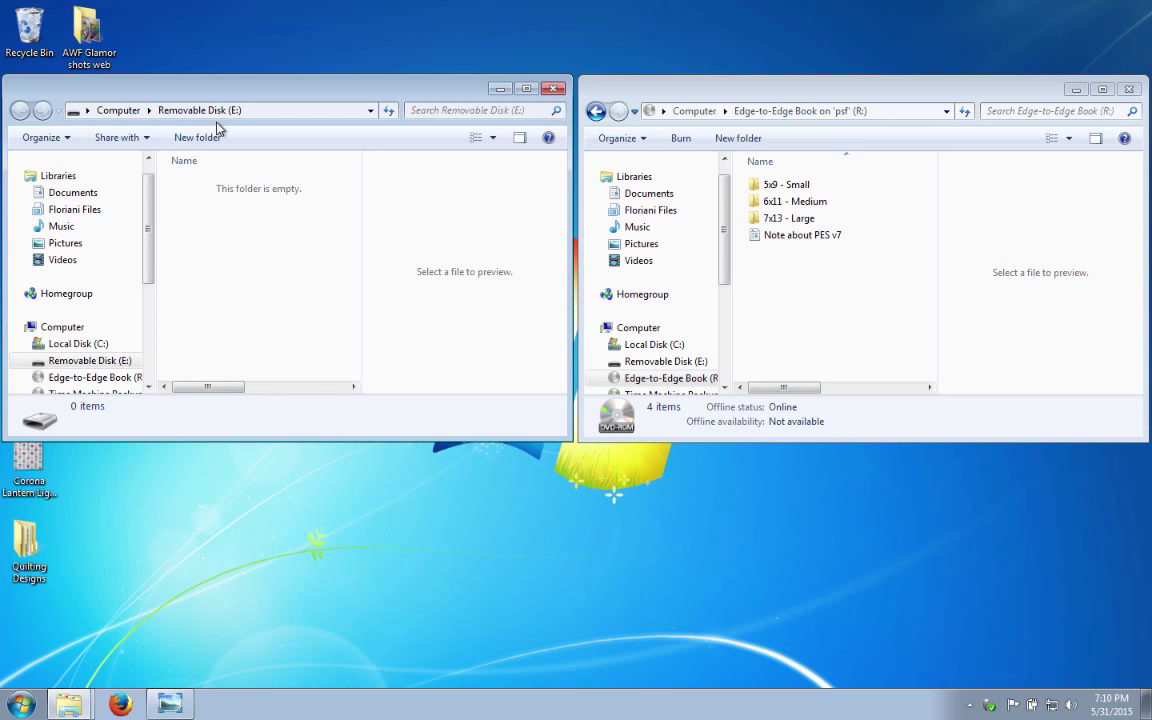
{"action": "left_click", "coordinate": [838, 93]}
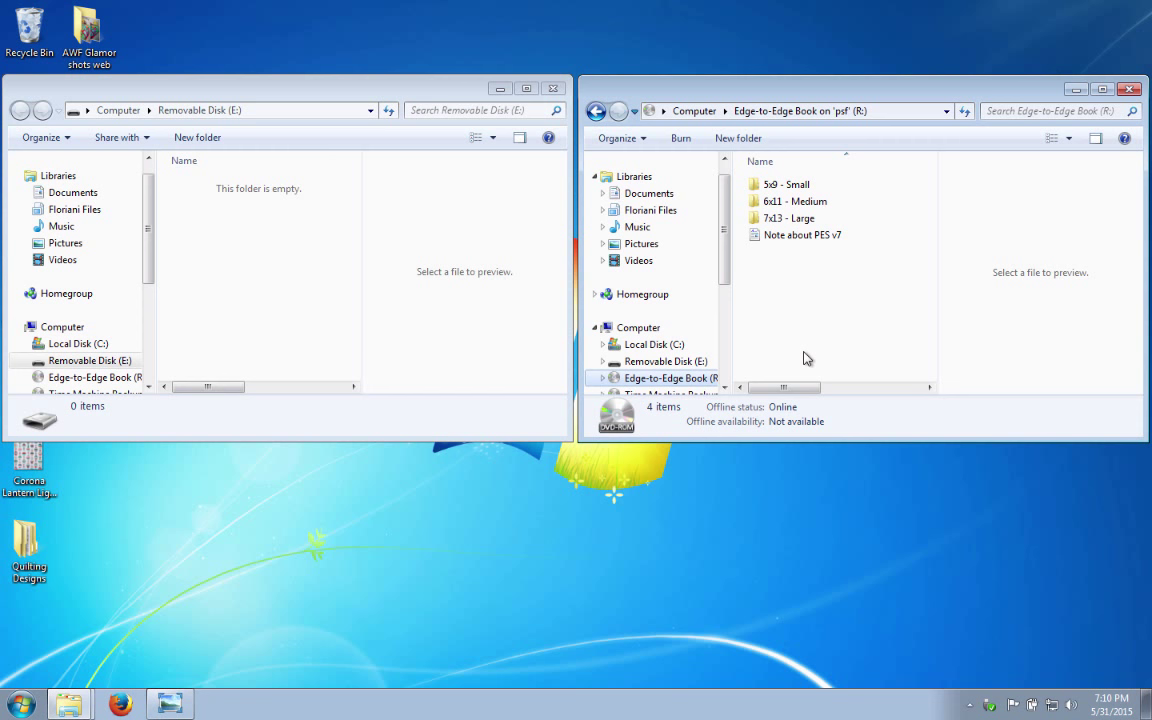
{"action": "left_click", "coordinate": [757, 220]}
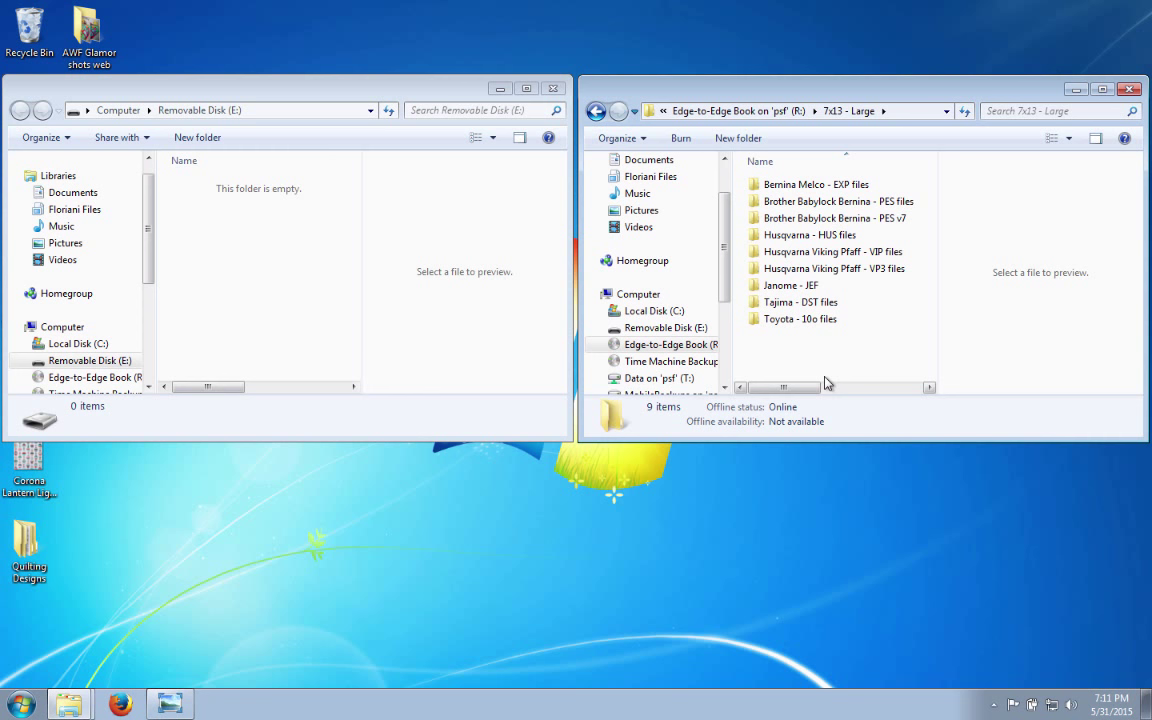
Open Bernina Melco - EXP files and select BWalk-LA and BWalk-LB together
{"action": "double_click", "coordinate": [805, 184]}
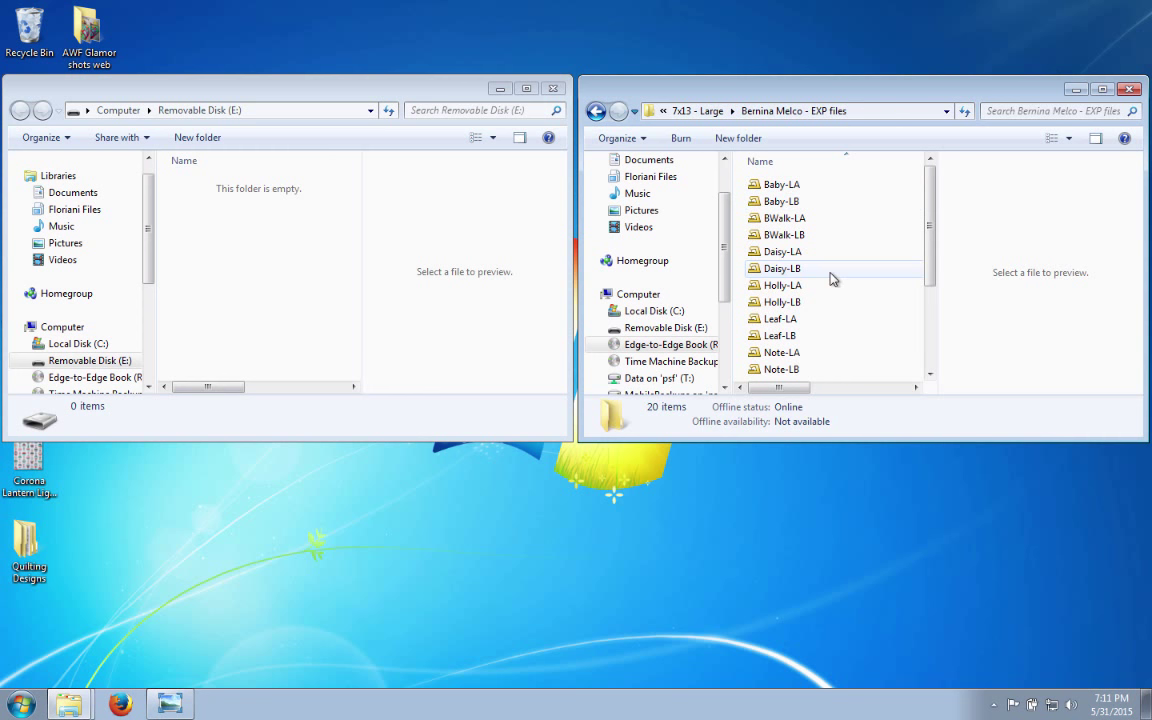
{"action": "left_click", "coordinate": [777, 220]}
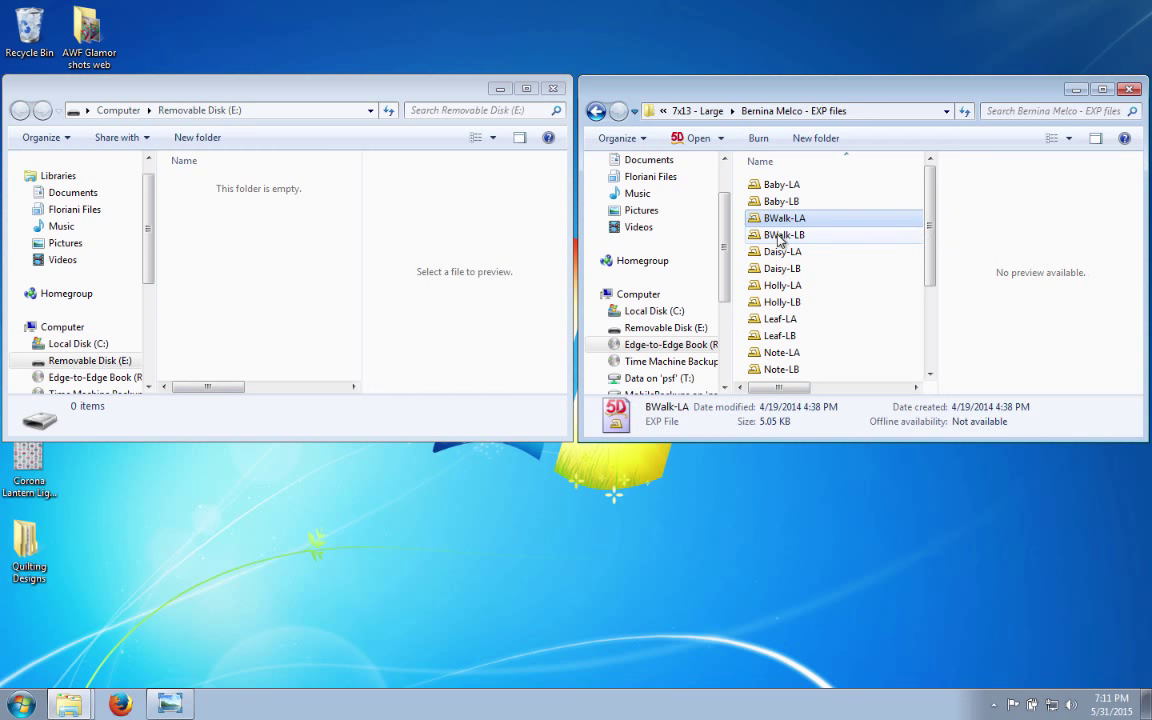
{"action": "left_click", "coordinate": [780, 236], "text": "ctrl"}
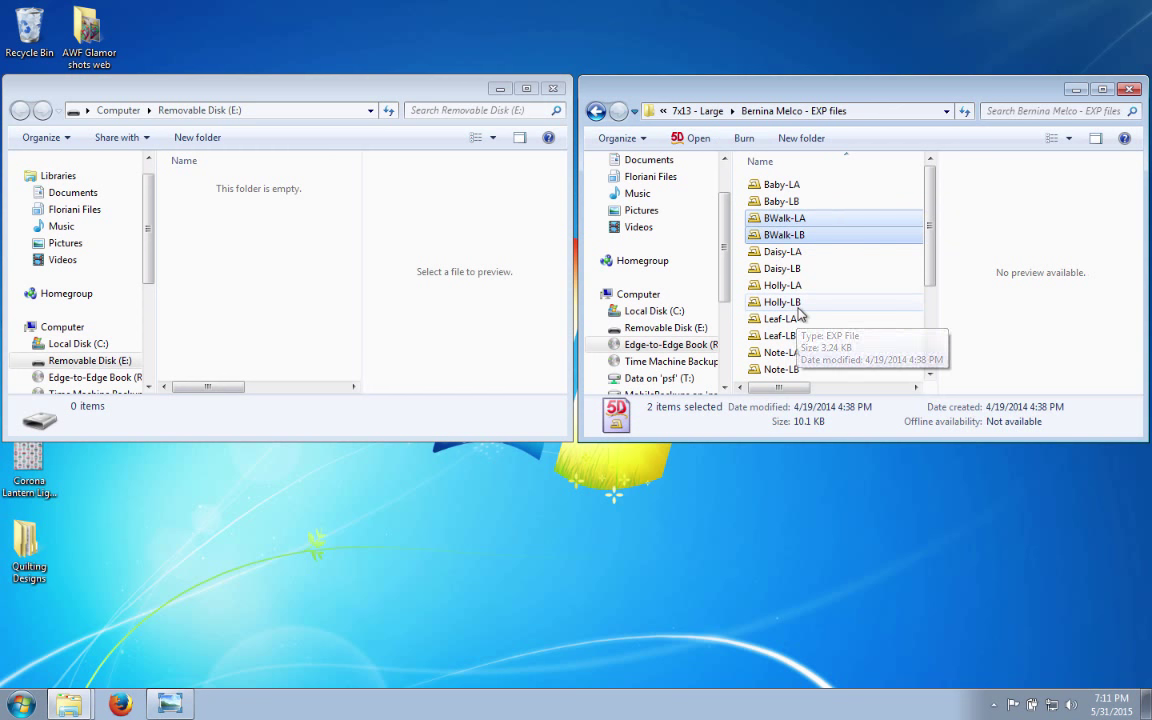
{"action": "left_click", "coordinate": [822, 201]}
{"action": "left_click", "coordinate": [828, 219]}
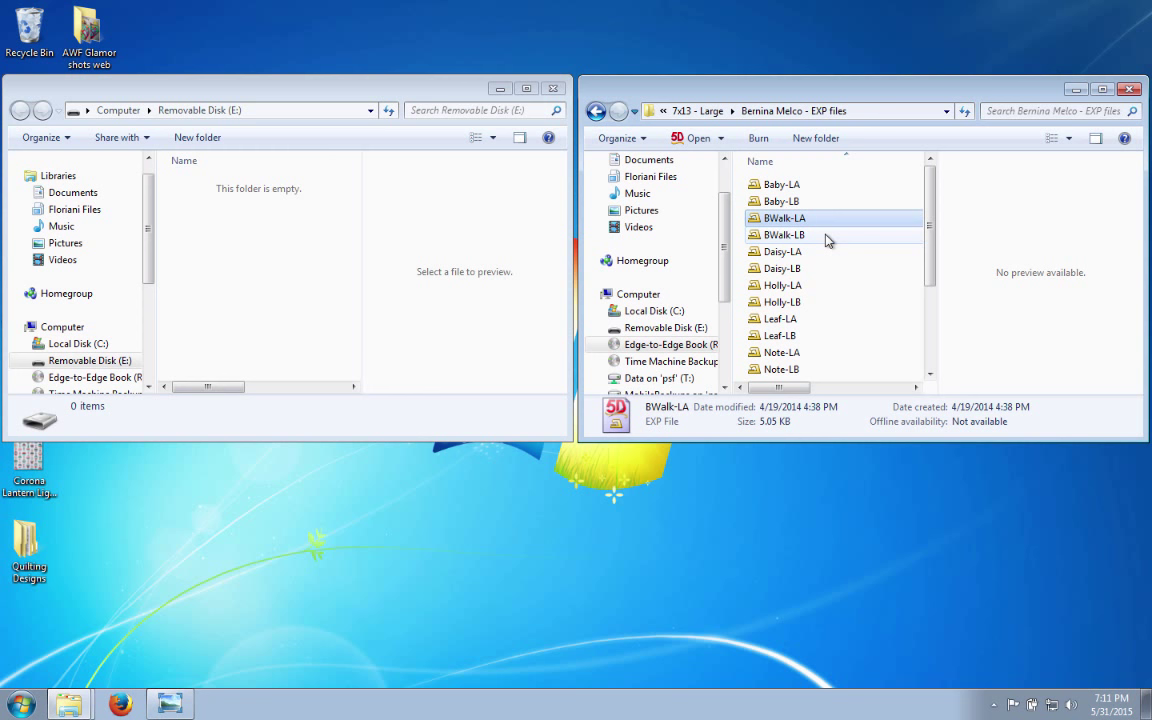
{"action": "left_click", "coordinate": [828, 235], "text": "shift"}
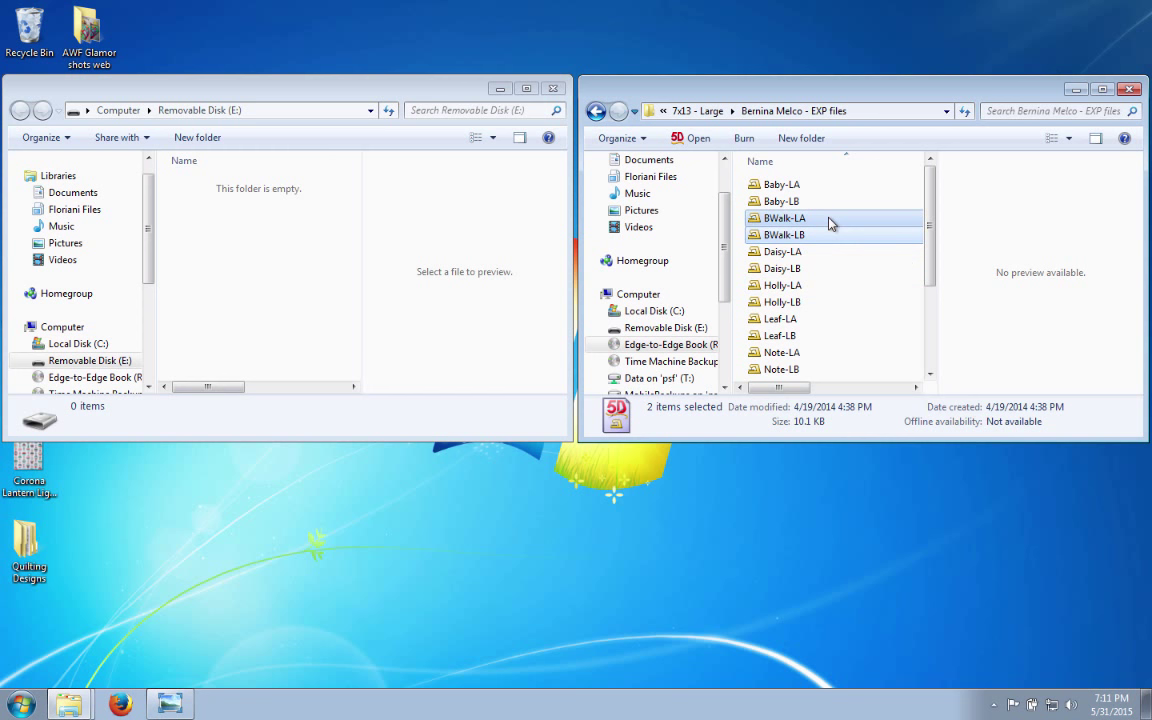
Drag BWalk-LA and BWalk-LB into the Removable Disk (E:) window, then deselect them
{"action": "left_click_drag", "start_coordinate": [829, 223], "coordinate": [268, 278]}
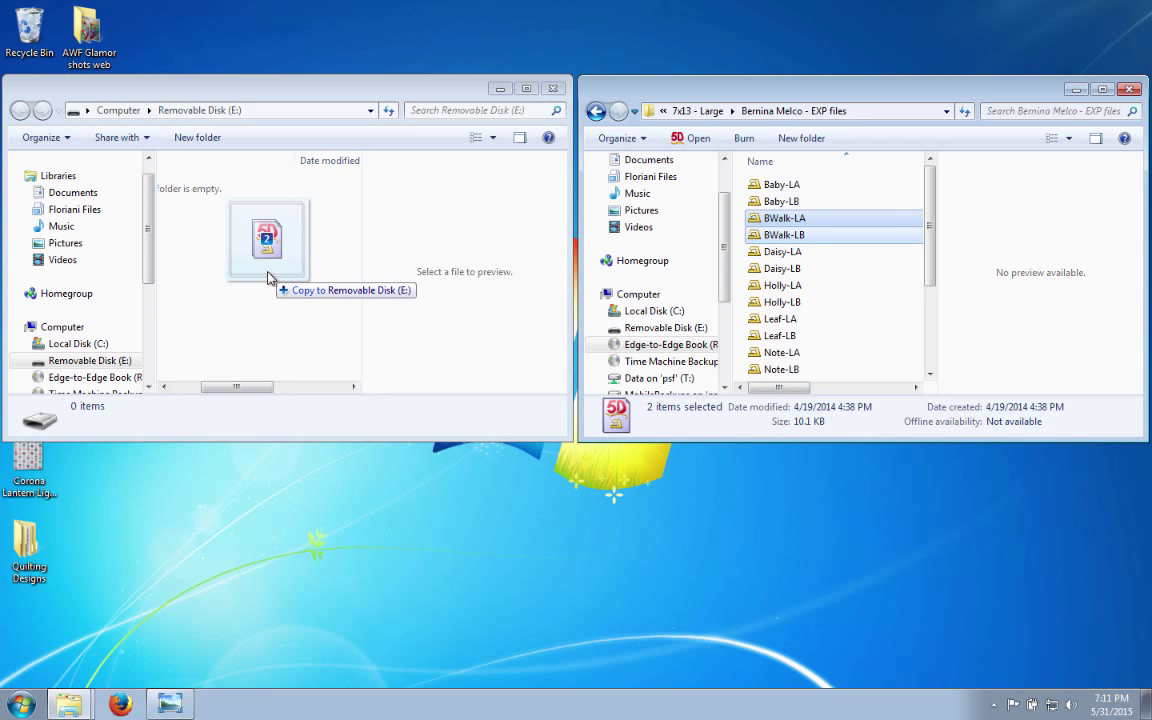
{"action": "left_click_drag", "start_coordinate": [268, 278], "coordinate": [268, 278]}
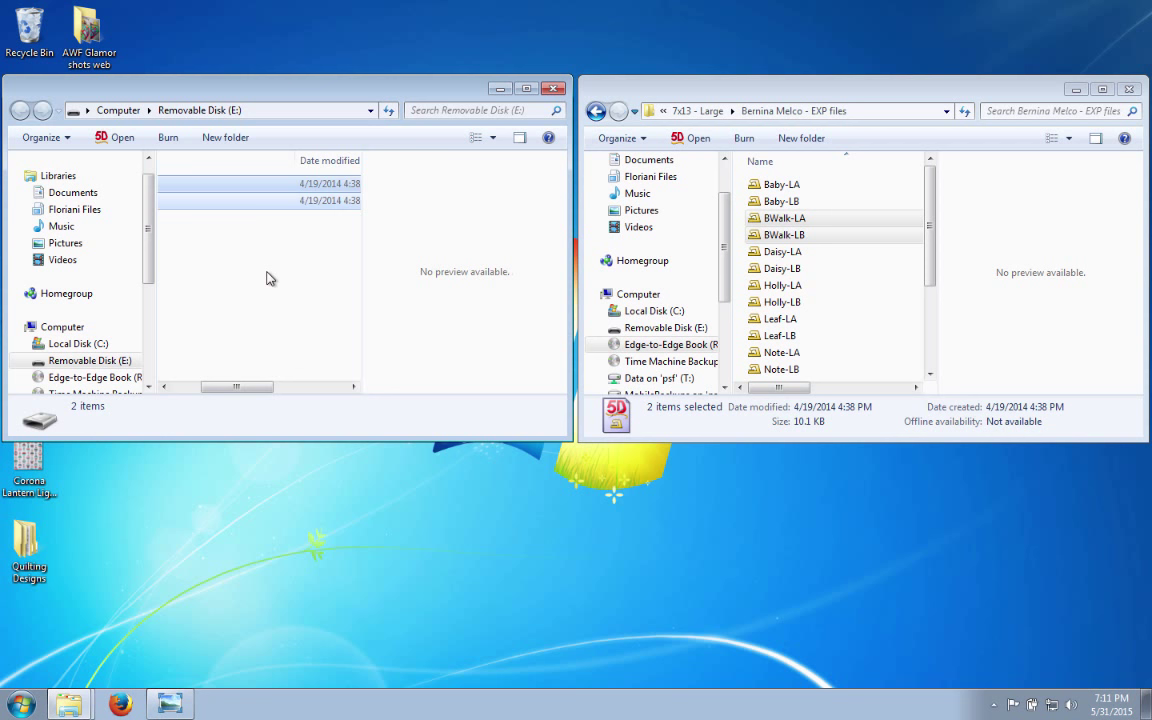
{"action": "left_click_drag", "start_coordinate": [257, 392], "coordinate": [206, 387]}
{"action": "left_click", "coordinate": [268, 292]}
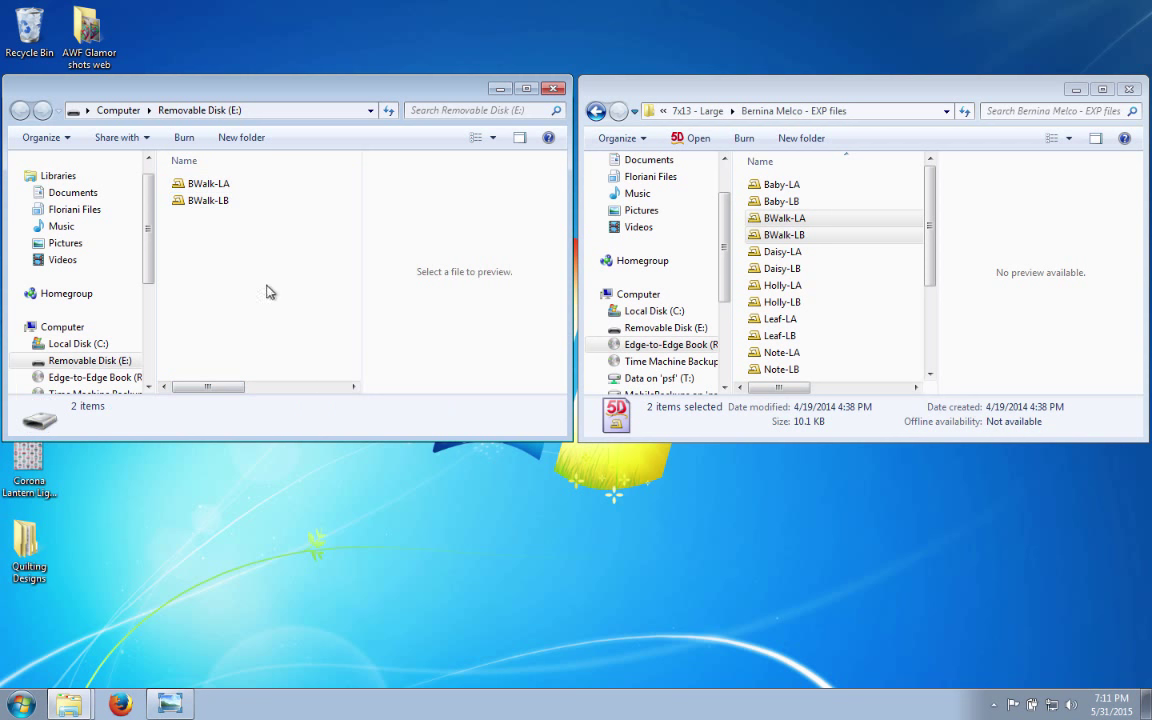
Eject Removable Disk (E:) from the navigation pane and bring up the Start menu
{"action": "left_click", "coordinate": [83, 368]}
{"action": "right_click", "coordinate": [83, 366]}
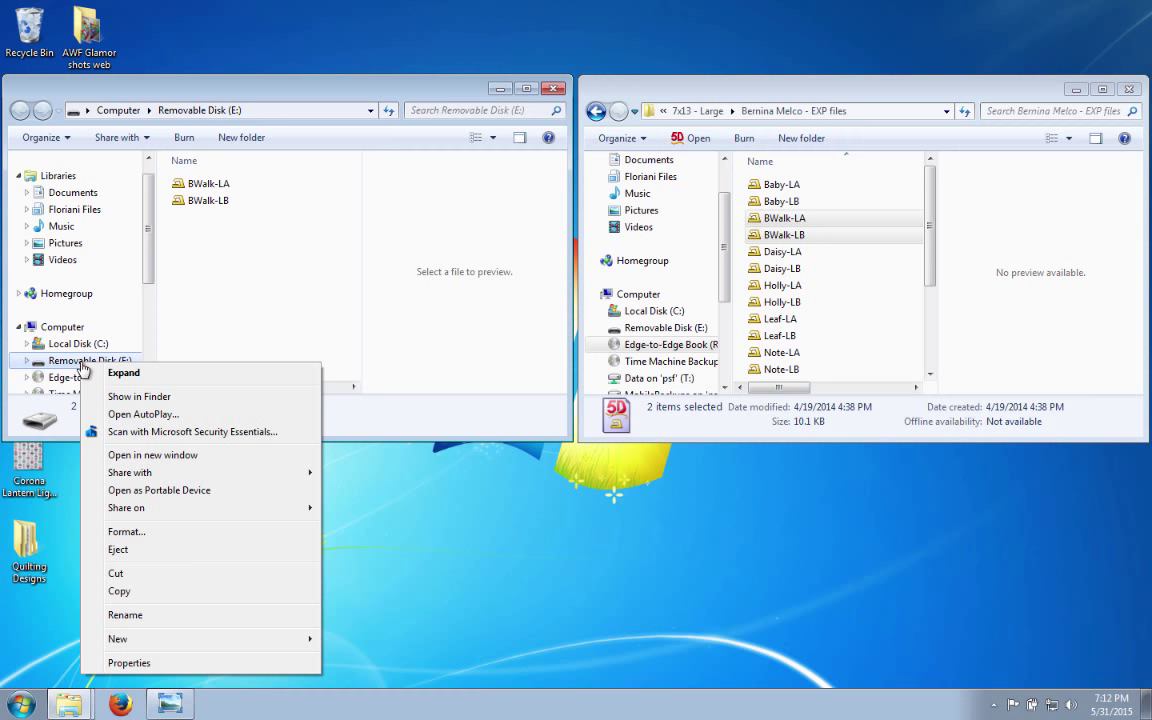
{"action": "left_click", "coordinate": [150, 556]}
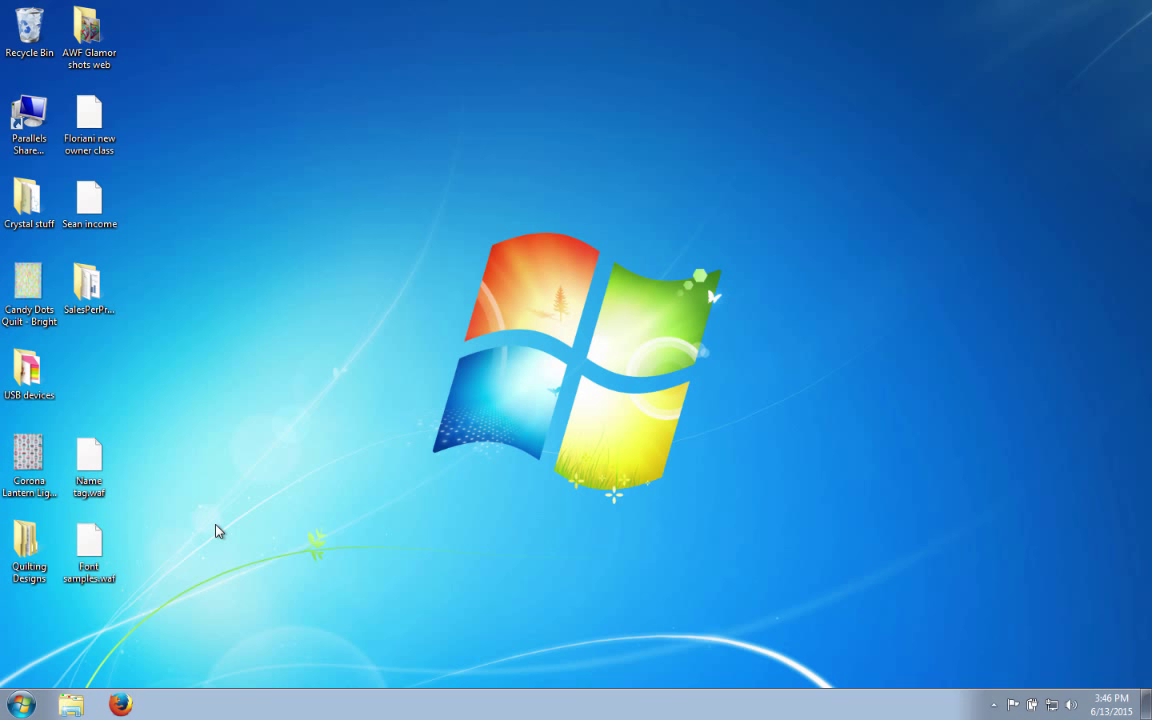
{"action": "left_click", "coordinate": [22, 704]}
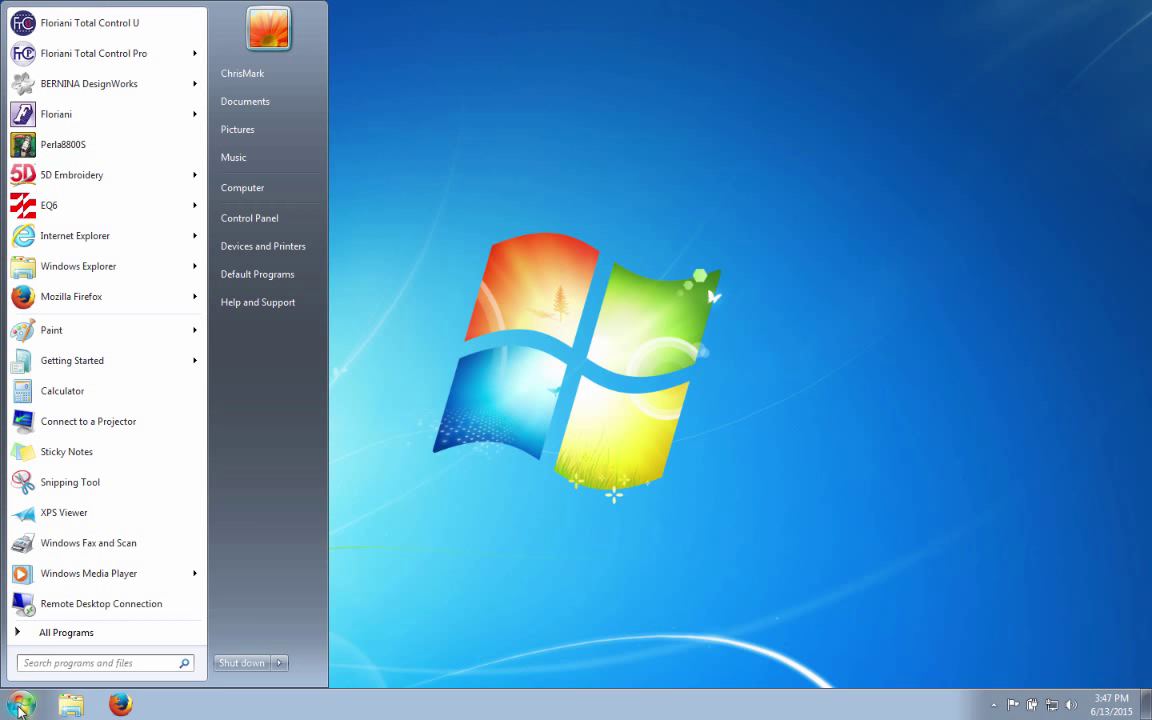
Go to Computer and open the E2E Quilting (U:) disc under removable storage
{"action": "left_click", "coordinate": [22, 704]}
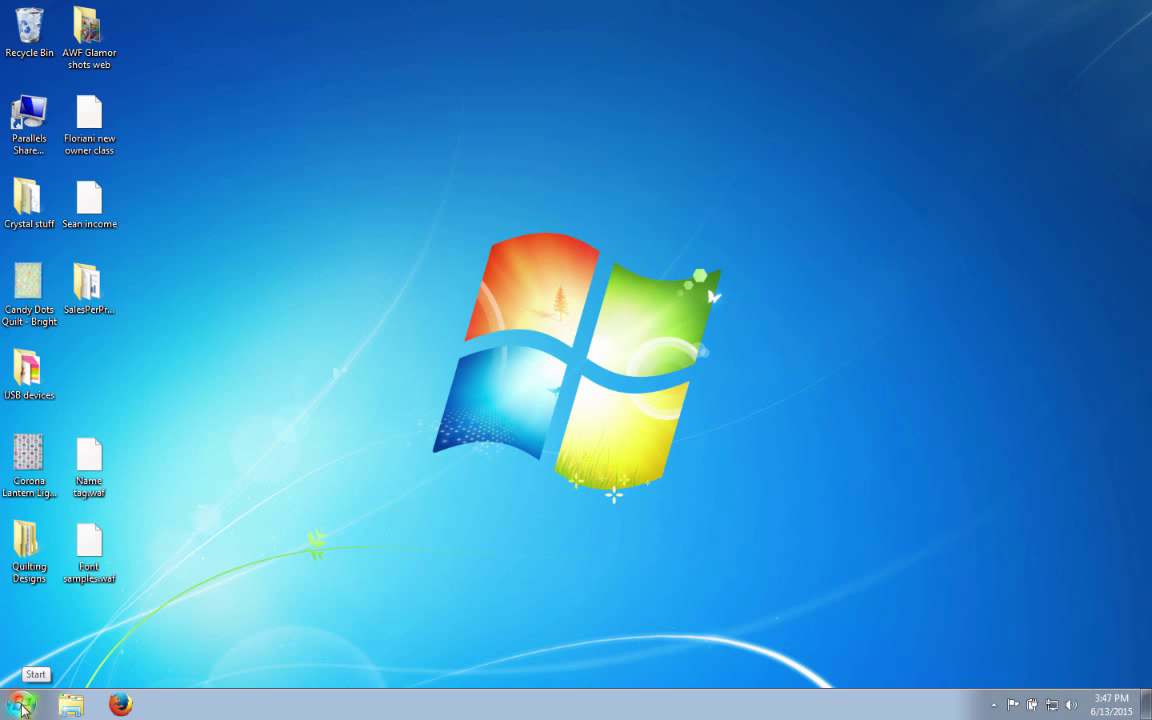
{"action": "left_click", "coordinate": [20, 707]}
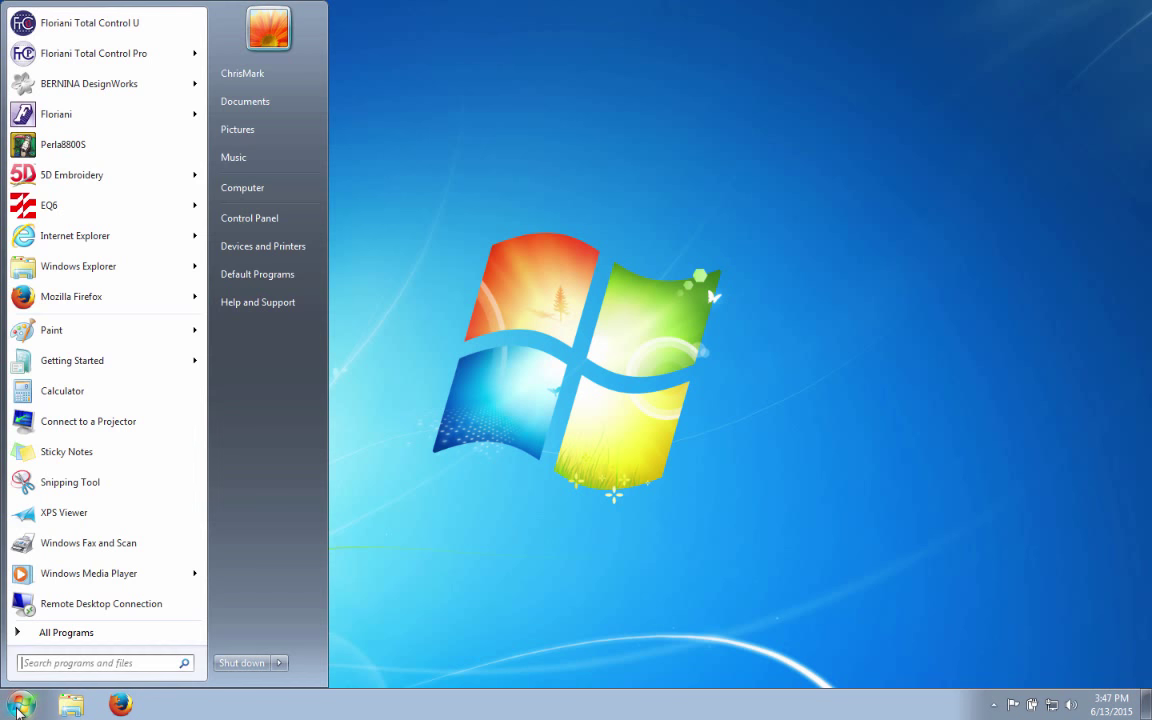
{"action": "left_click", "coordinate": [252, 189]}
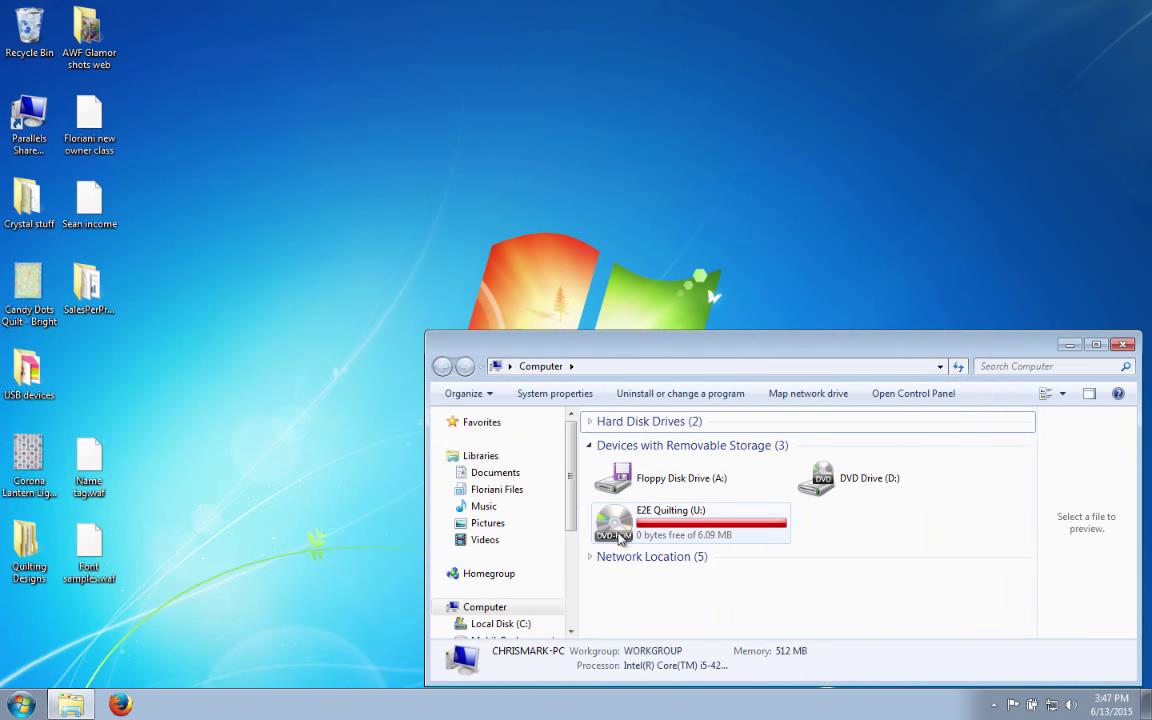
{"action": "mouse_move", "coordinate": [628, 528]}
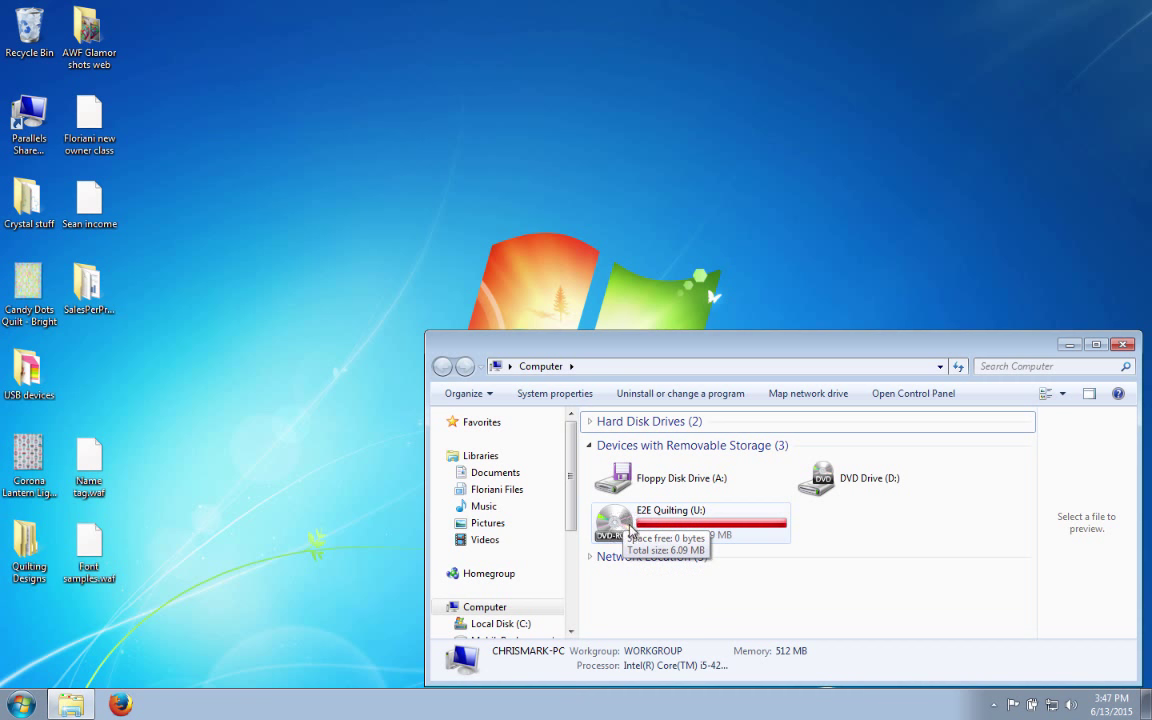
{"action": "double_click", "coordinate": [628, 526]}
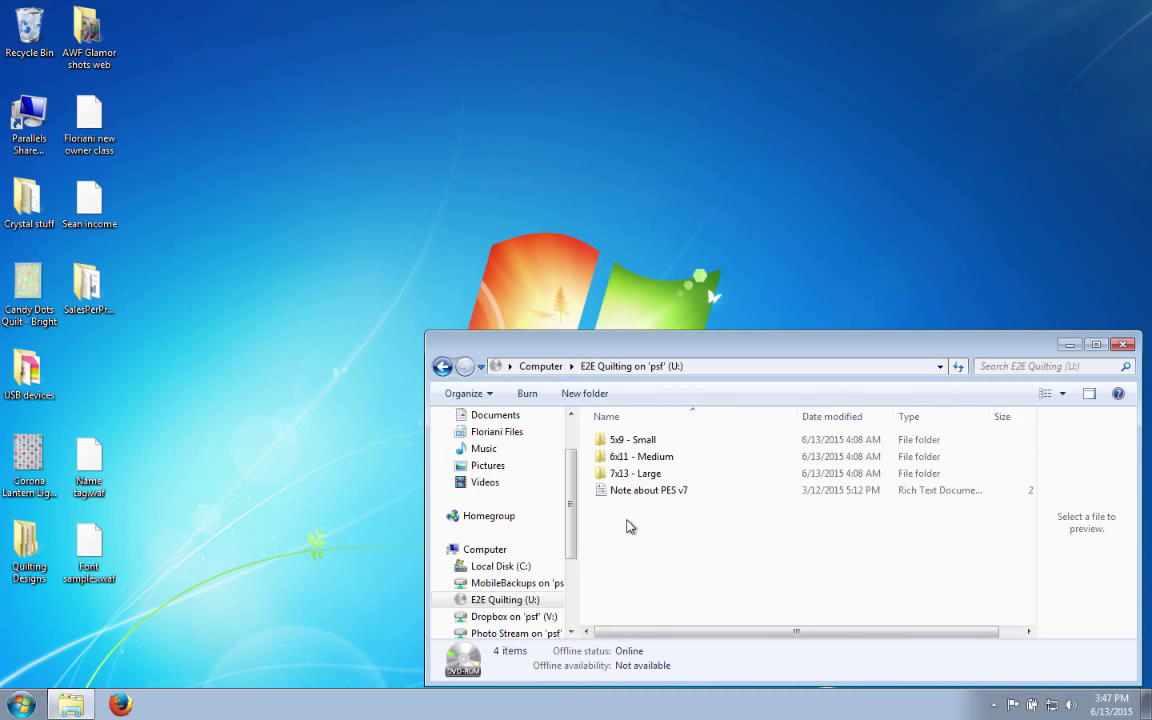
Open Documents and then its empty Edge-to-Edge Embroidery folder
{"action": "left_click", "coordinate": [22, 705]}
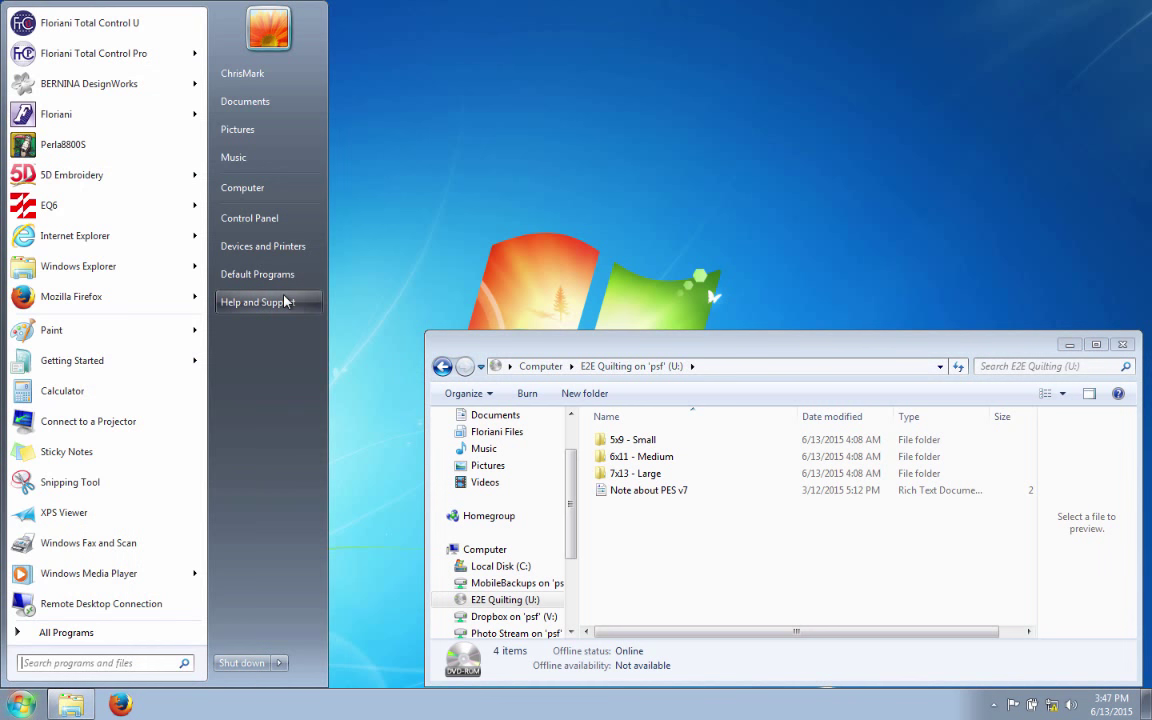
{"action": "left_click", "coordinate": [245, 102]}
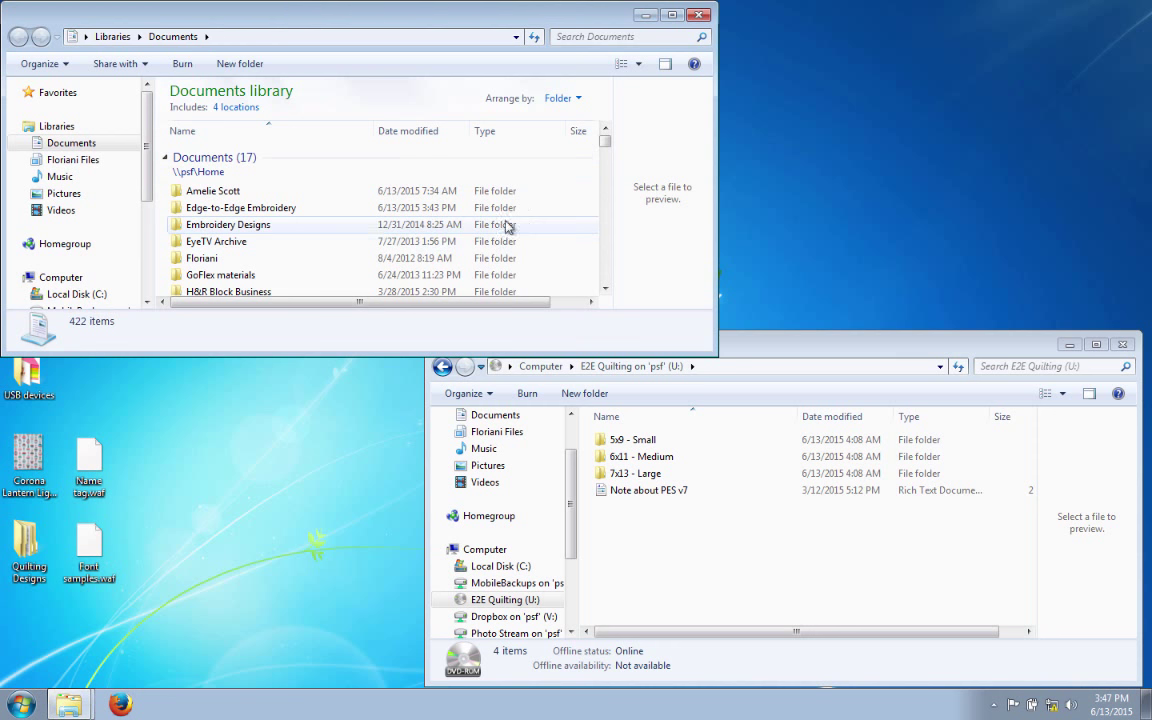
{"action": "left_click", "coordinate": [249, 210]}
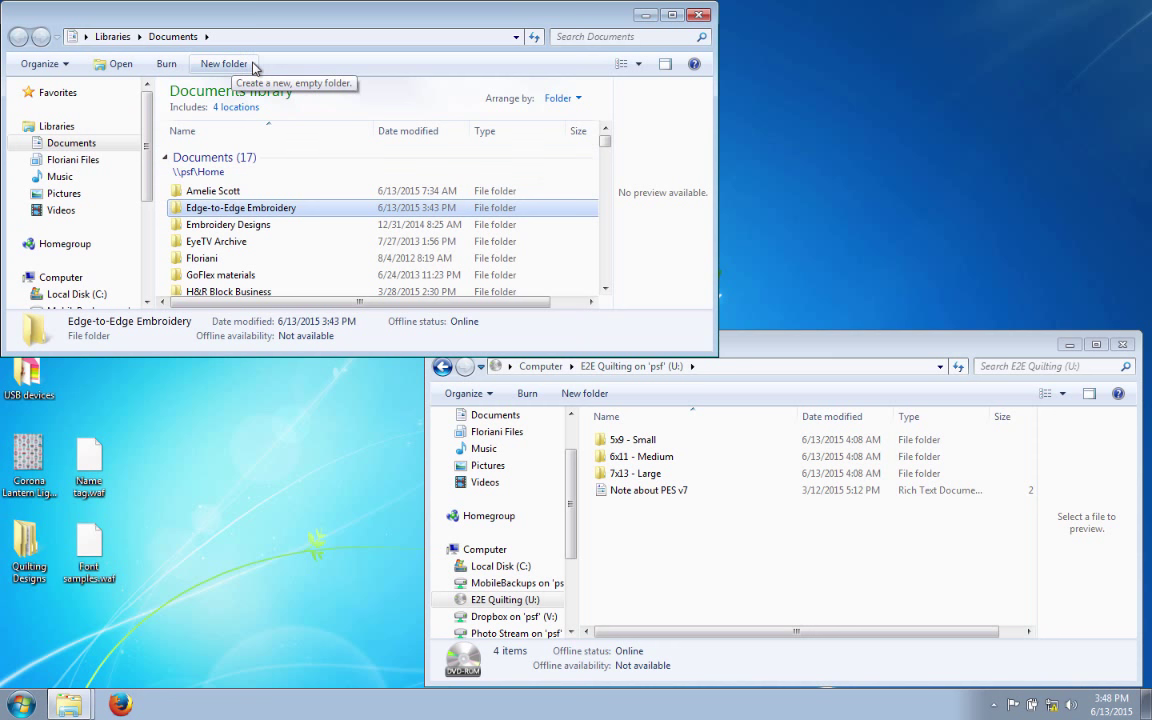
{"action": "double_click", "coordinate": [250, 210]}
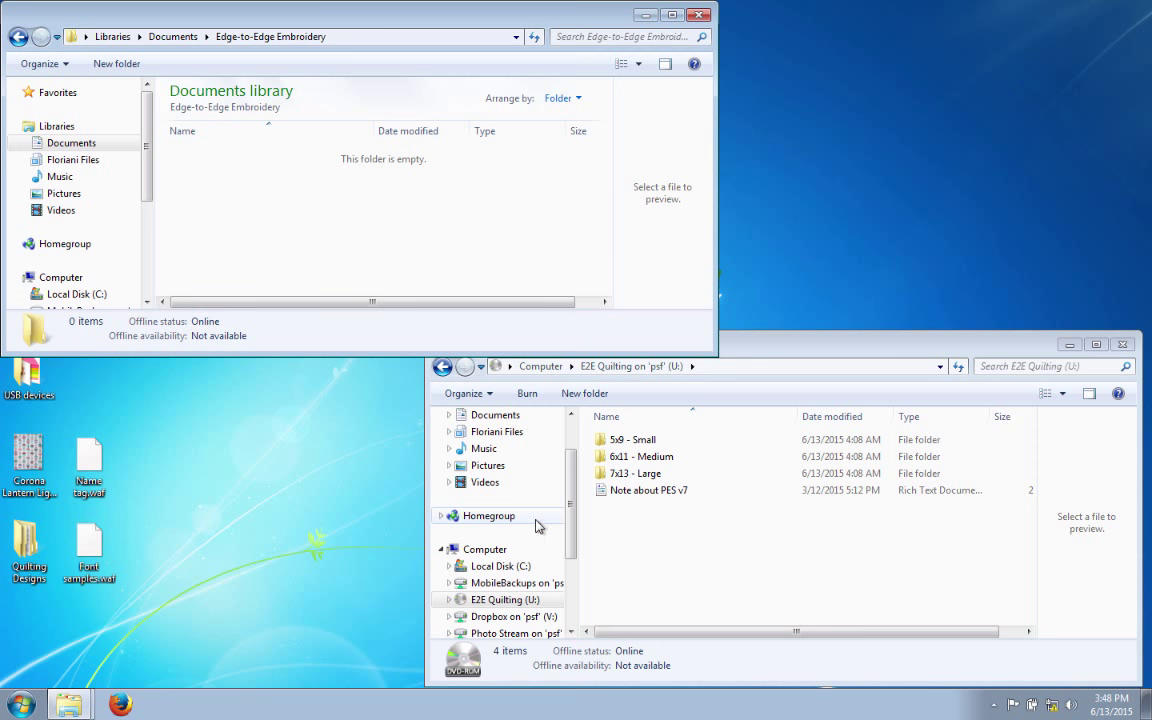
Open the disc's 7x13 - Large folder and select the Bernina Melco - EXP files folder
{"action": "left_click", "coordinate": [840, 342]}
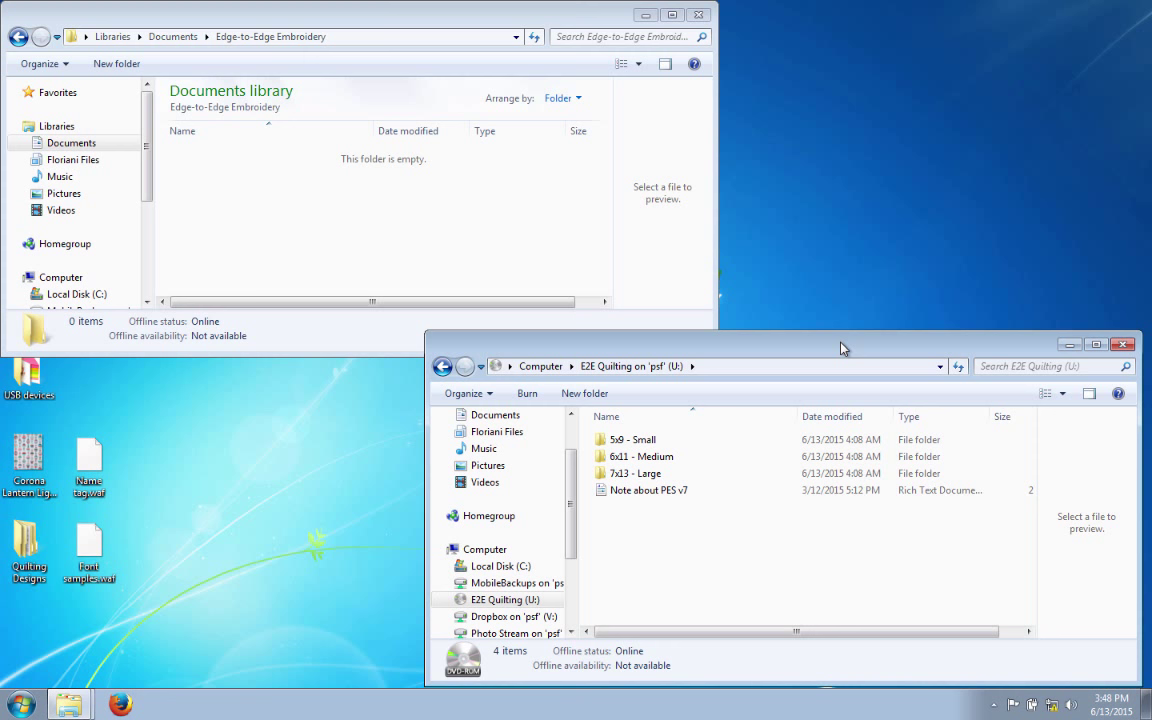
{"action": "double_click", "coordinate": [660, 476]}
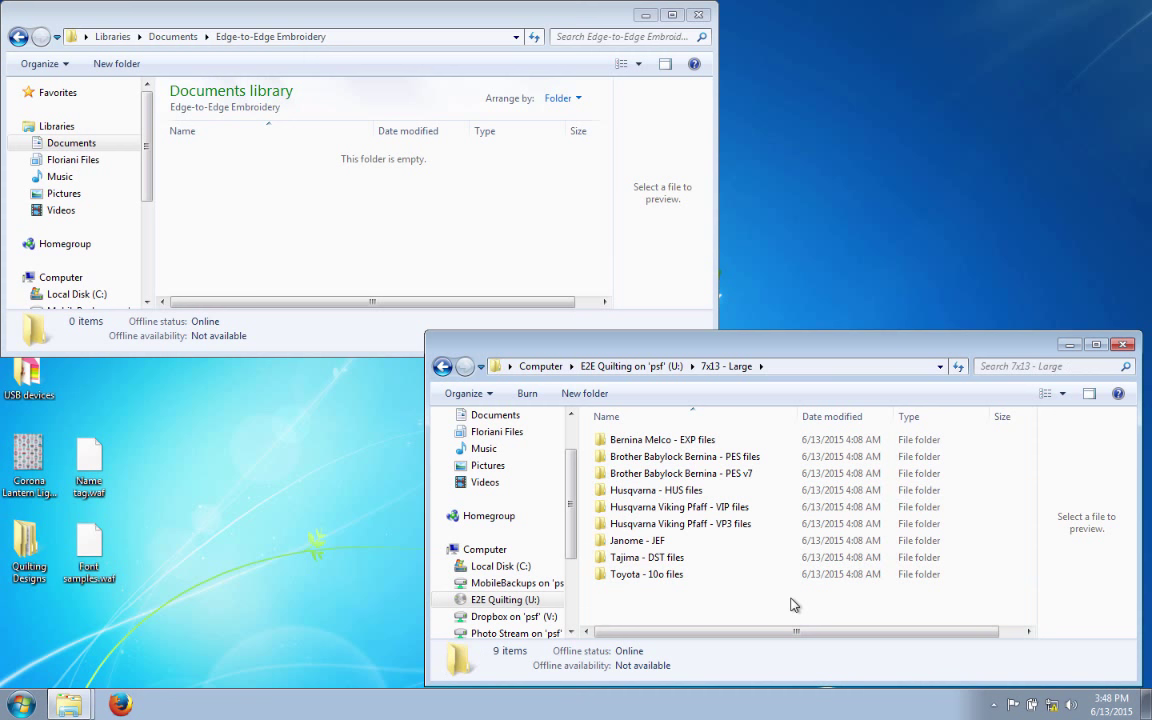
{"action": "left_click", "coordinate": [656, 441]}
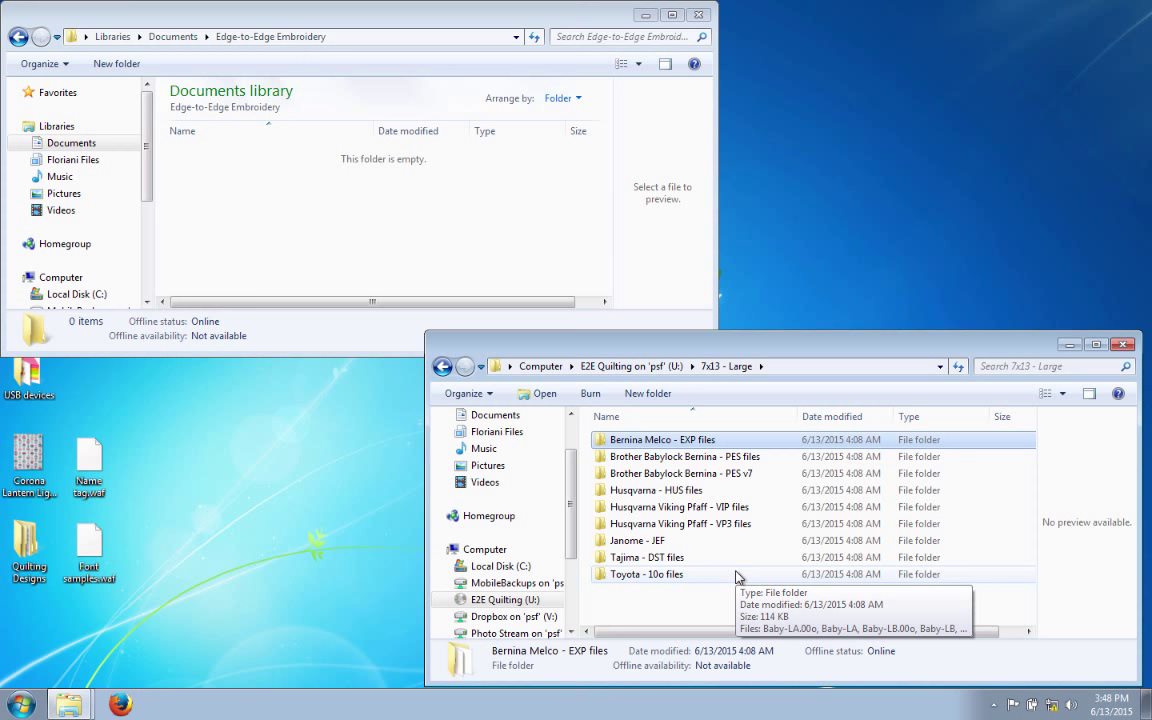
{"action": "left_click_drag", "start_coordinate": [735, 577], "coordinate": [697, 445]}
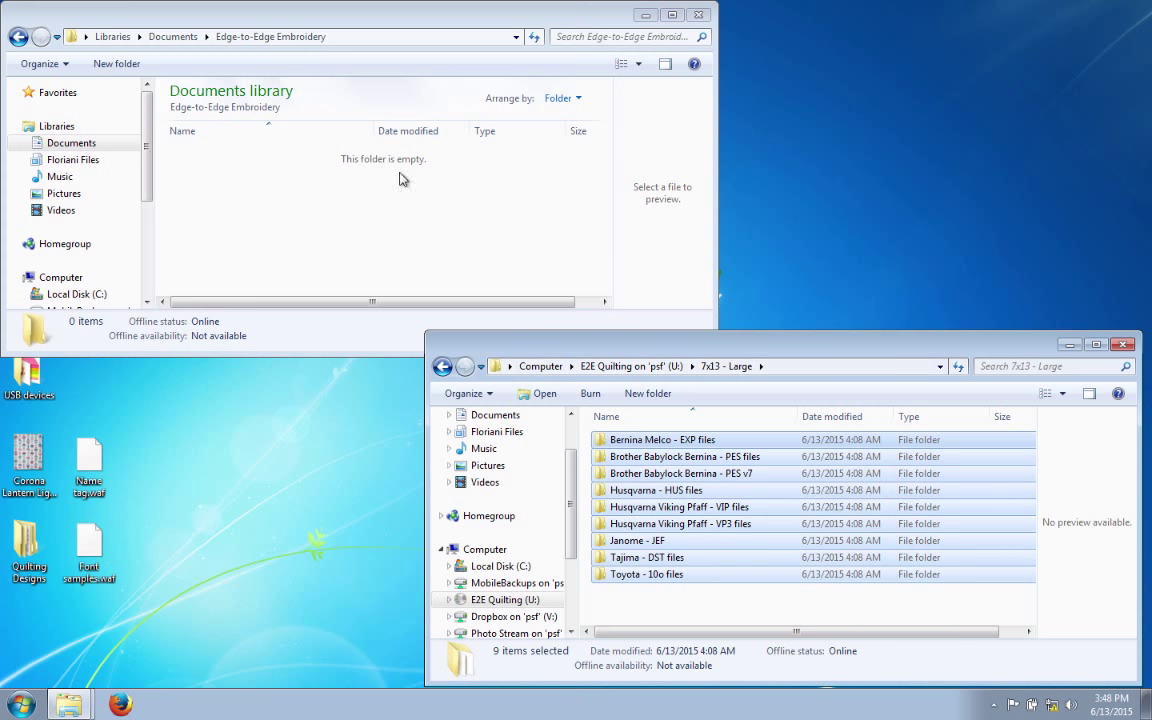
{"action": "left_click", "coordinate": [655, 588]}
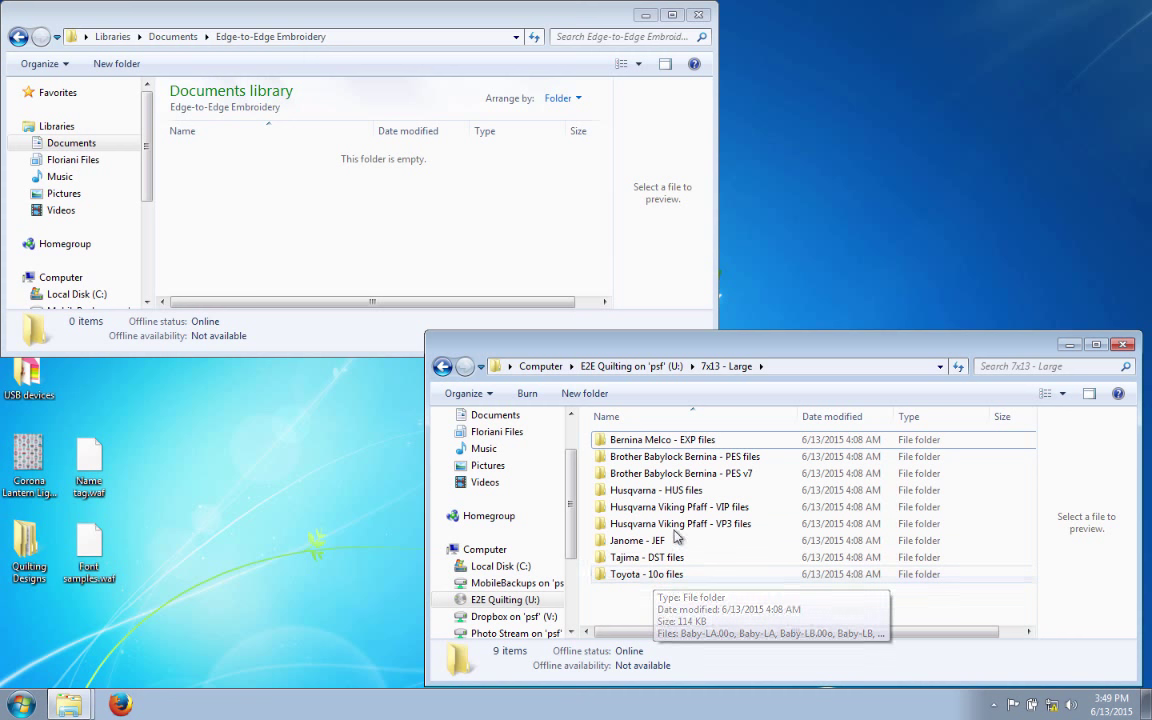
{"action": "left_click", "coordinate": [648, 444]}
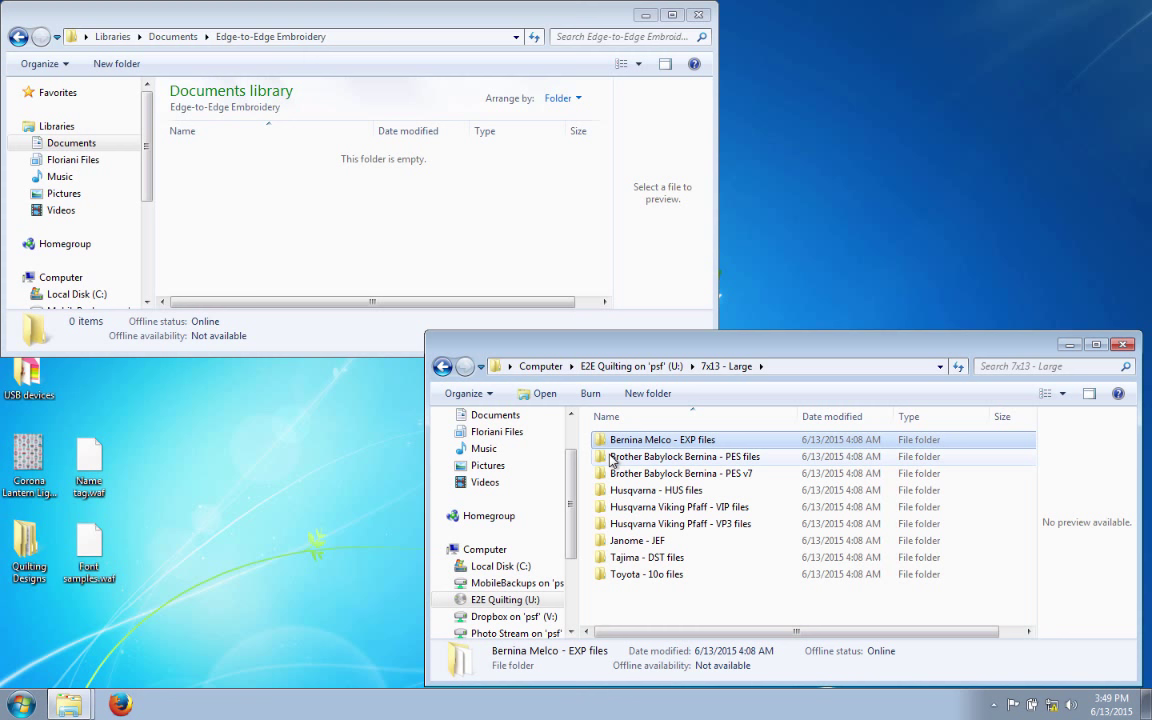
Open the Bernina Melco - EXP files folder and select all 20 EXP files, Baby-LA through Star-LB
{"action": "double_click", "coordinate": [603, 443]}
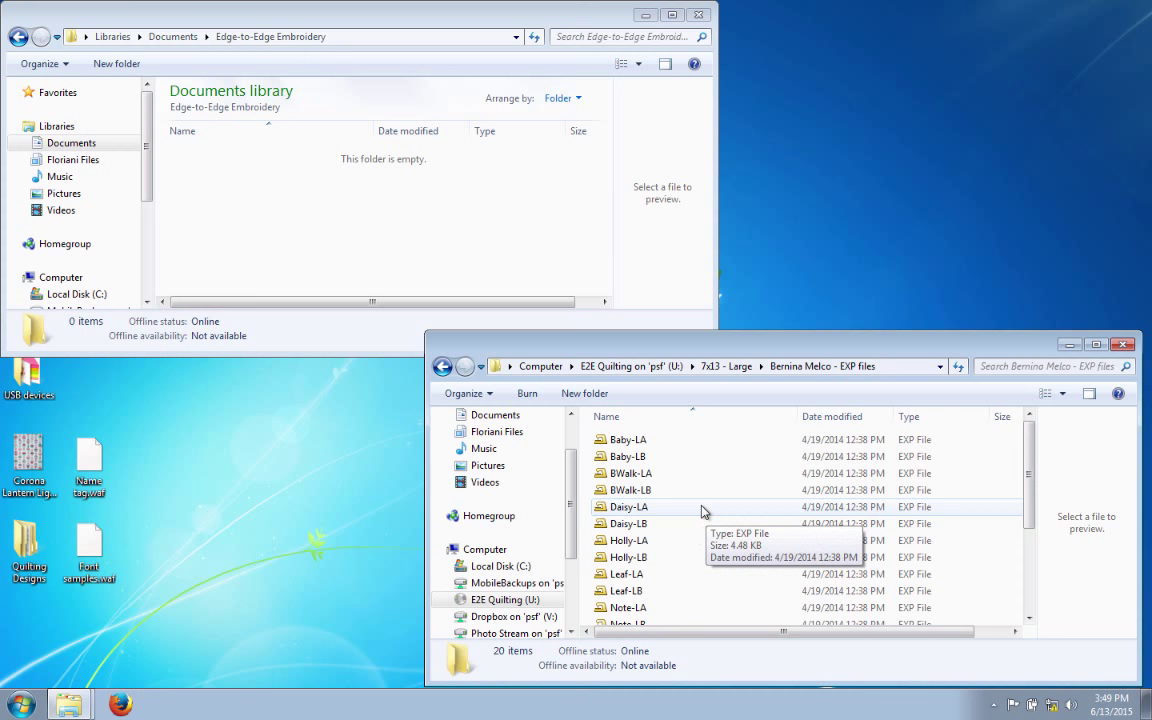
{"action": "left_click", "coordinate": [634, 445]}
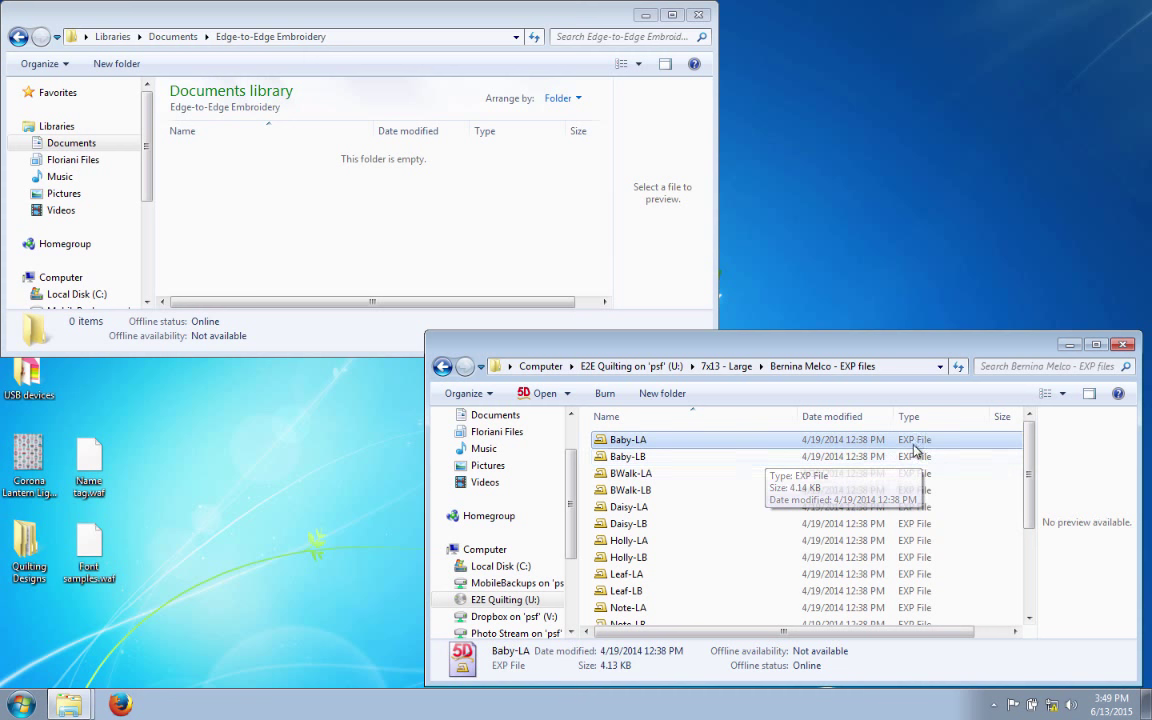
{"action": "scroll", "coordinate": [1030, 506], "scroll_direction": "down", "scroll_amount": 3}
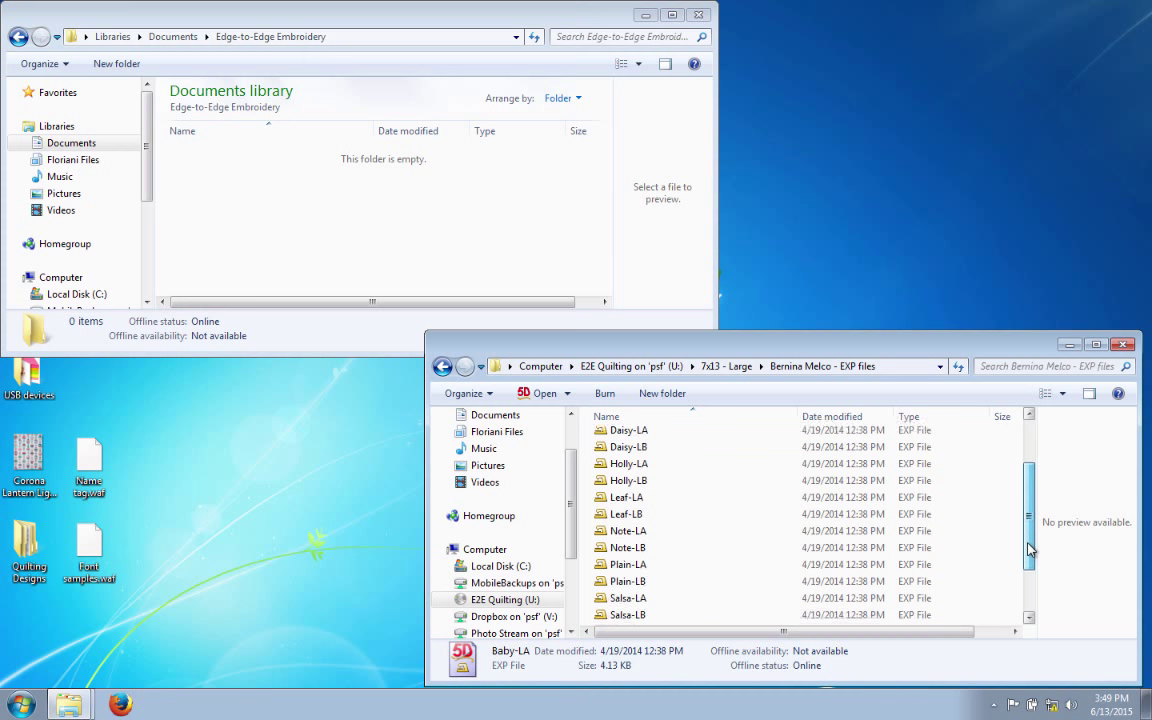
{"action": "scroll", "coordinate": [1028, 556], "scroll_direction": "up", "scroll_amount": 3}
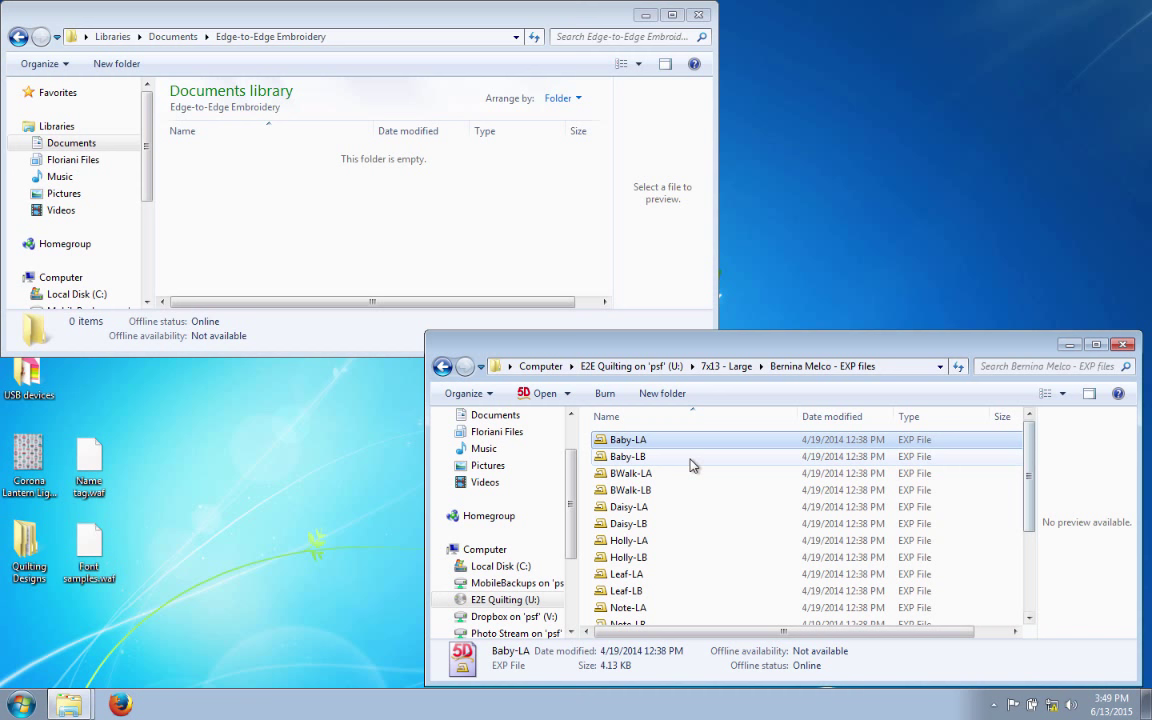
{"action": "key", "text": "F2"}
{"action": "left_click_drag", "start_coordinate": [1031, 445], "coordinate": [1011, 553]}
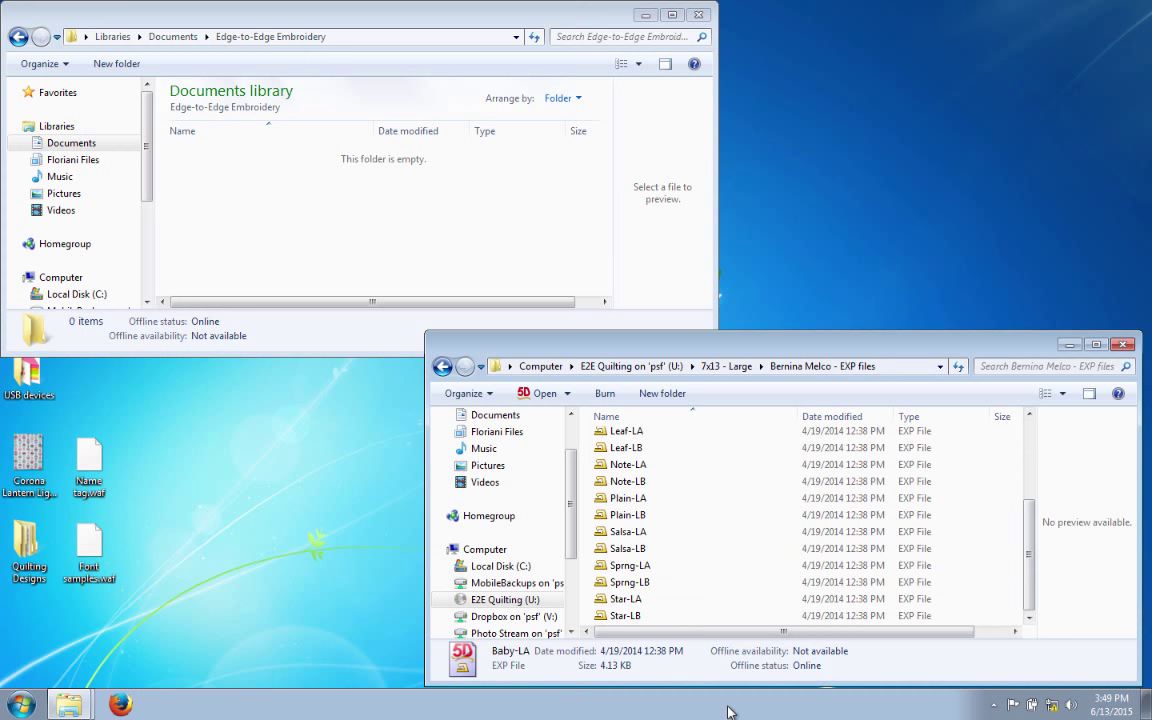
{"action": "left_click", "coordinate": [617, 618], "text": "shift"}
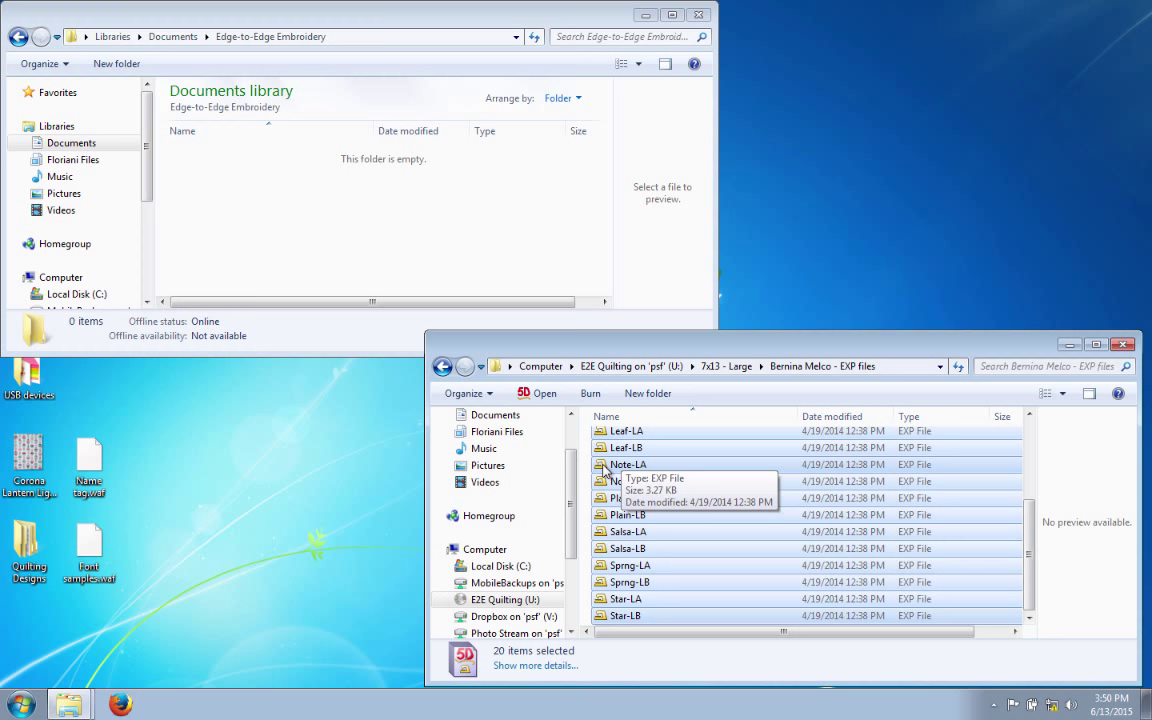
Copy the 20 selected EXP files into Edge-to-Edge Embroidery and scroll through to verify them
{"action": "mouse_move", "coordinate": [605, 470]}
{"action": "left_mouse_down"}
{"action": "mouse_move", "coordinate": [616, 473]}
{"action": "mouse_move", "coordinate": [585, 445]}
{"action": "mouse_move", "coordinate": [540, 350]}
{"action": "mouse_move", "coordinate": [500, 305]}
{"action": "mouse_move", "coordinate": [435, 257]}
{"action": "mouse_move", "coordinate": [290, 233]}
{"action": "left_mouse_up"}
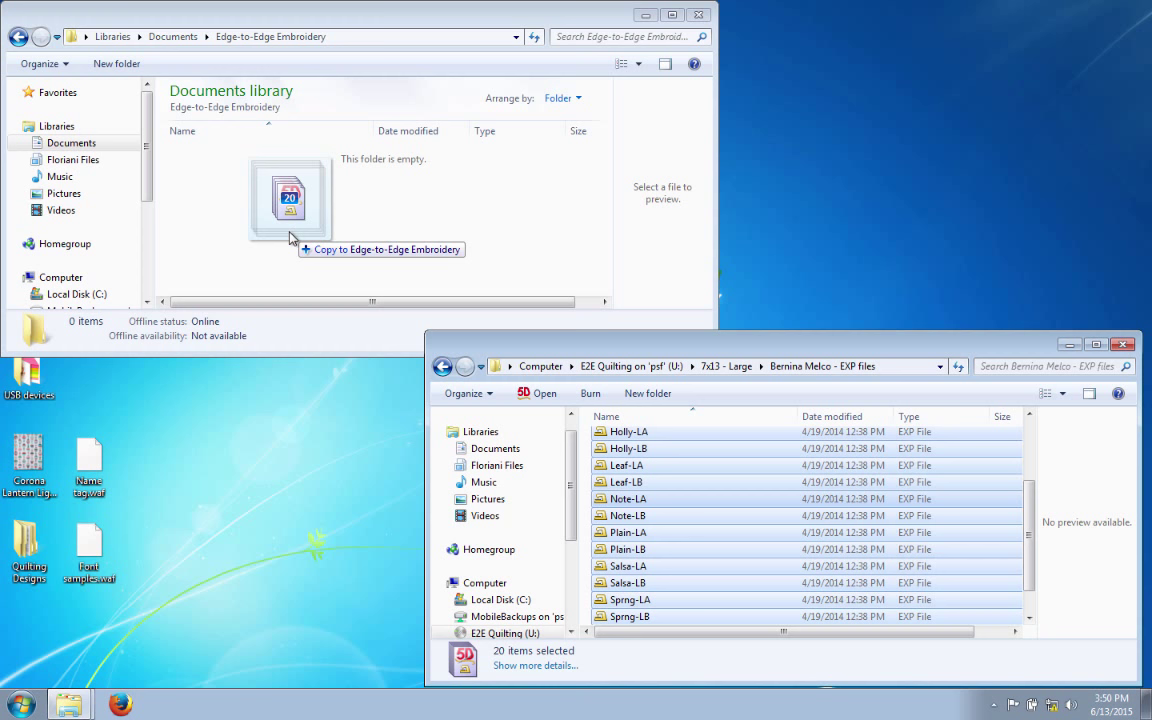
{"action": "left_click_drag", "start_coordinate": [290, 238], "coordinate": [290, 238]}
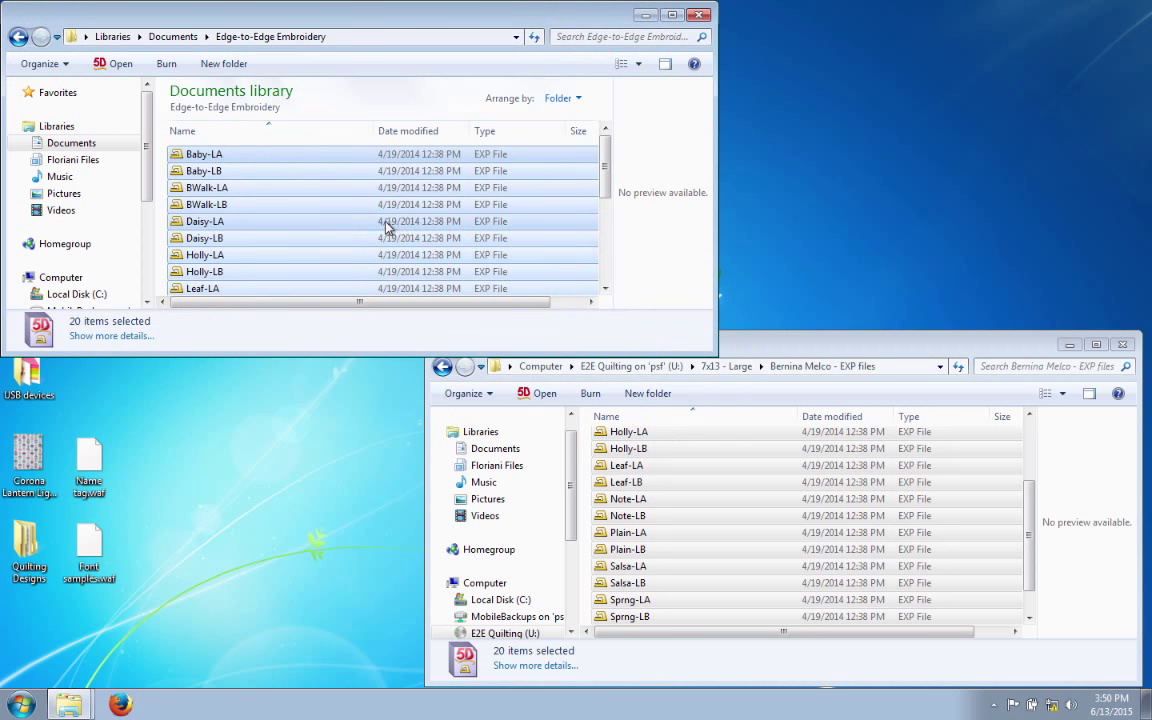
{"action": "scroll", "coordinate": [309, 229], "scroll_direction": "down", "scroll_amount": 1}
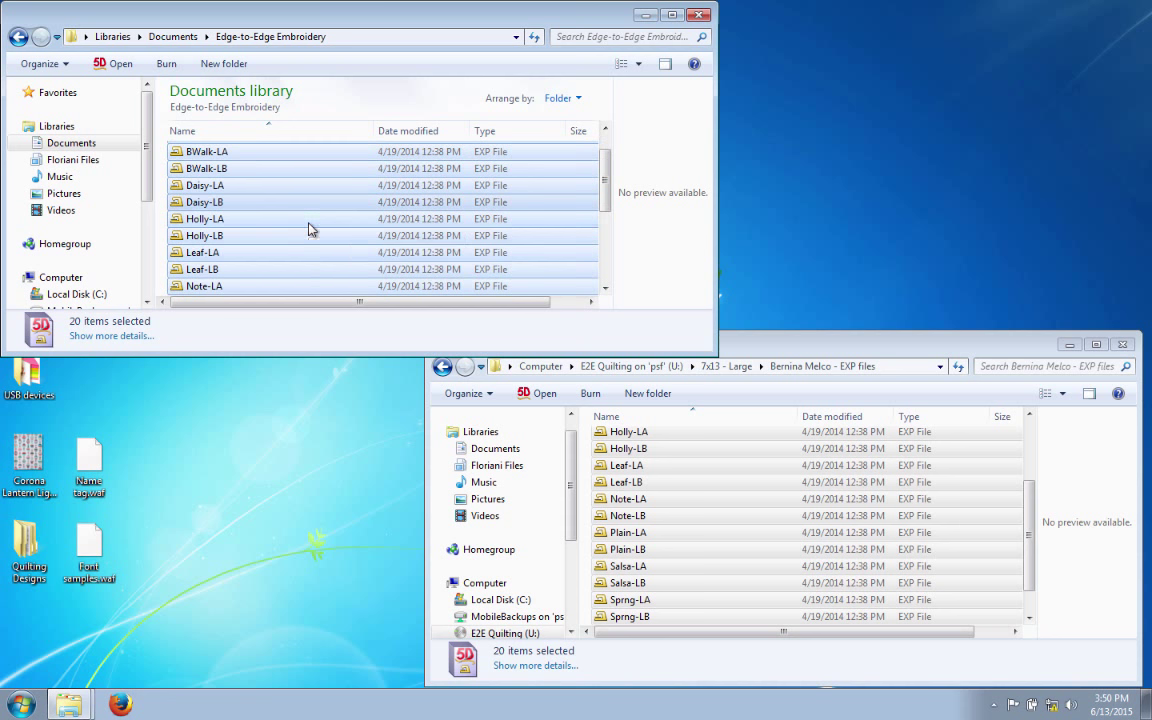
{"action": "scroll", "coordinate": [310, 250], "scroll_direction": "up", "scroll_amount": 1}
{"action": "scroll", "coordinate": [315, 250], "scroll_direction": "down", "scroll_amount": 4}
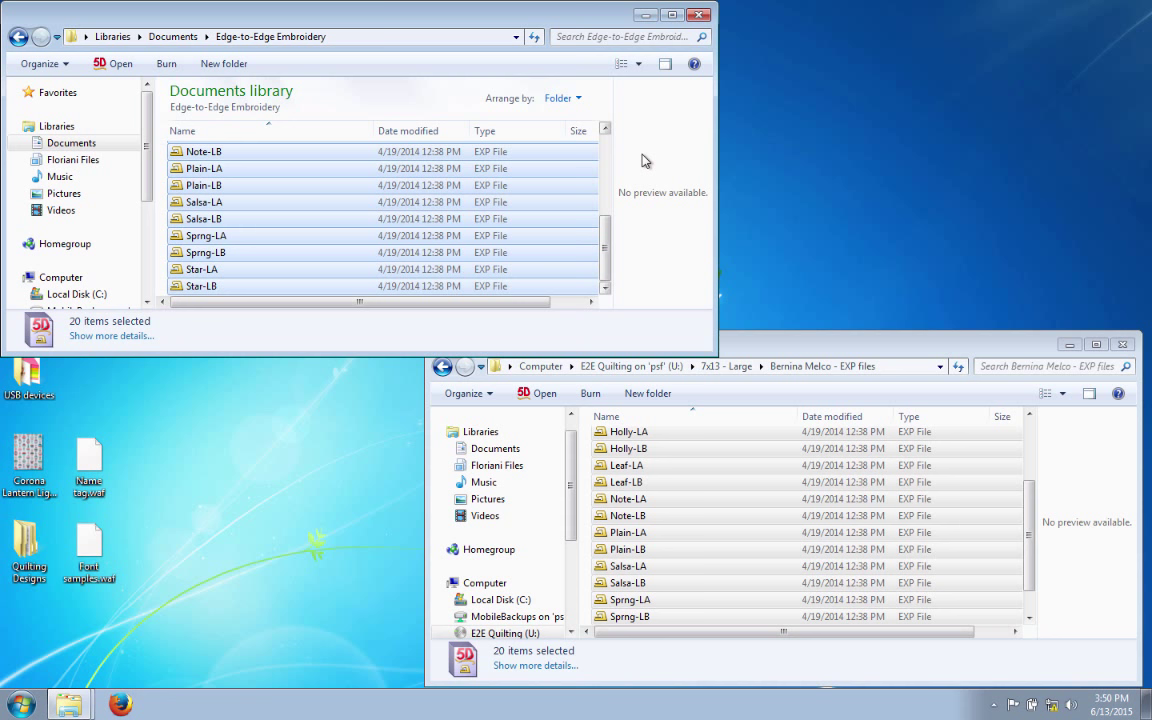
{"action": "left_click", "coordinate": [425, 187]}
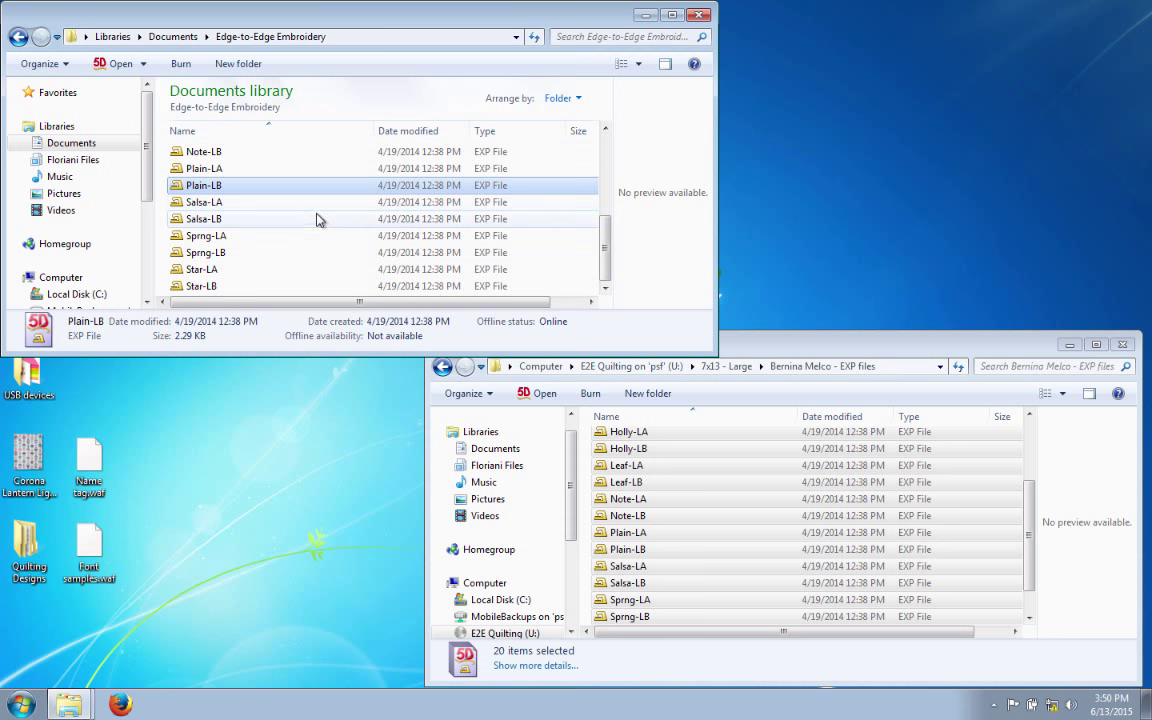
{"action": "scroll", "coordinate": [305, 203], "scroll_direction": "up", "scroll_amount": 4}
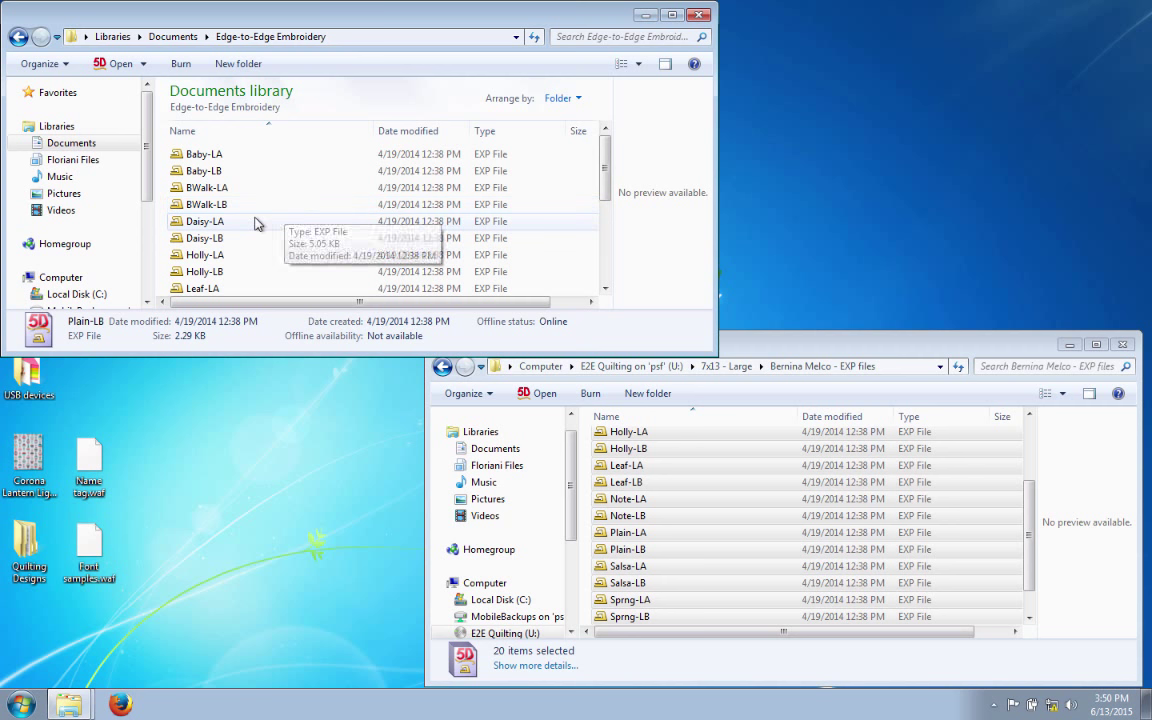
Close the Edge-to-Edge Embroidery and Bernina Melco - EXP files Explorer windows
{"action": "left_click", "coordinate": [702, 14]}
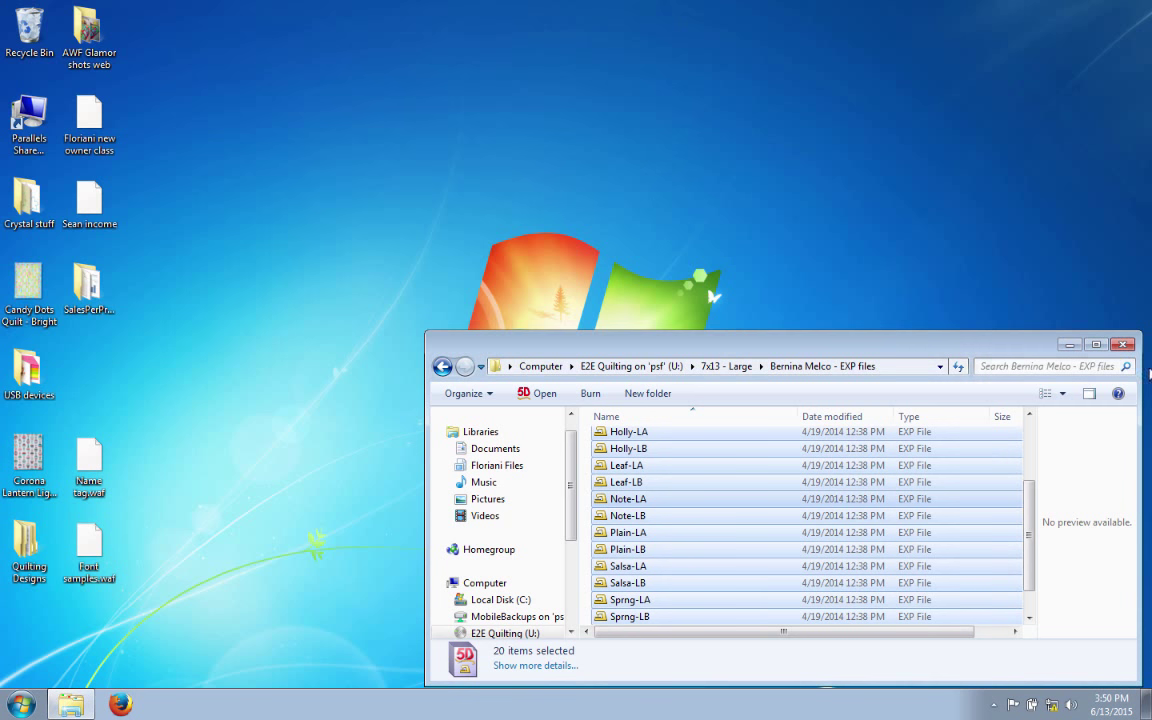
{"action": "left_click", "coordinate": [1123, 344]}
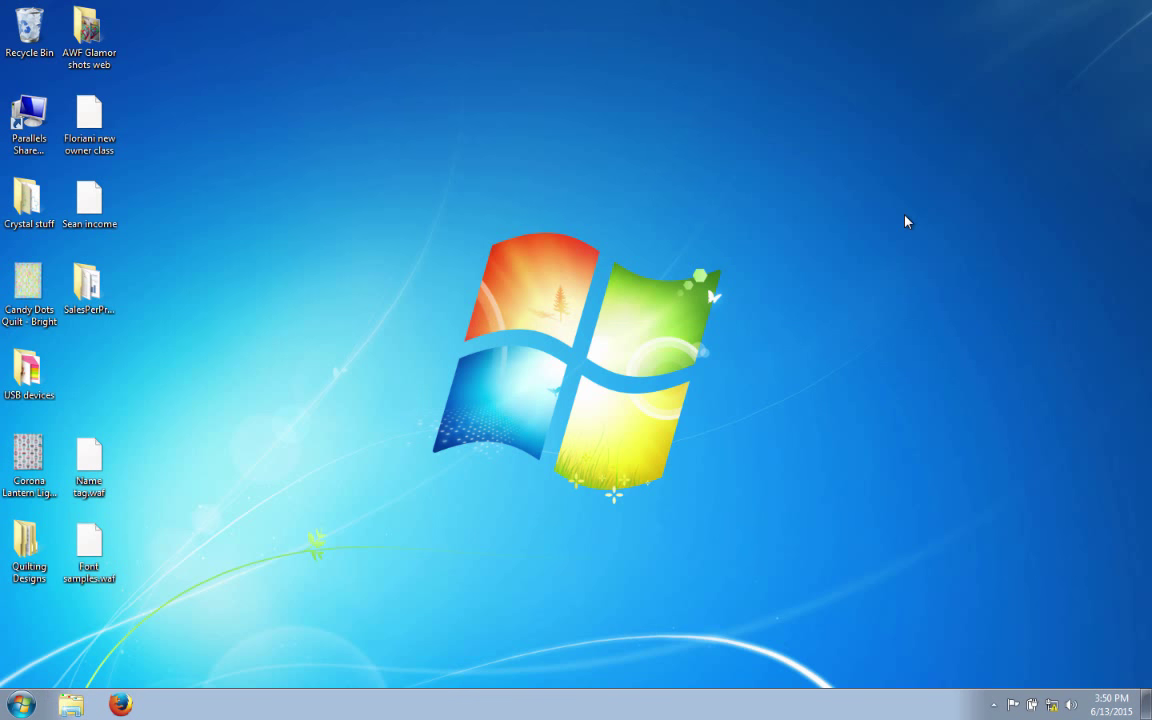